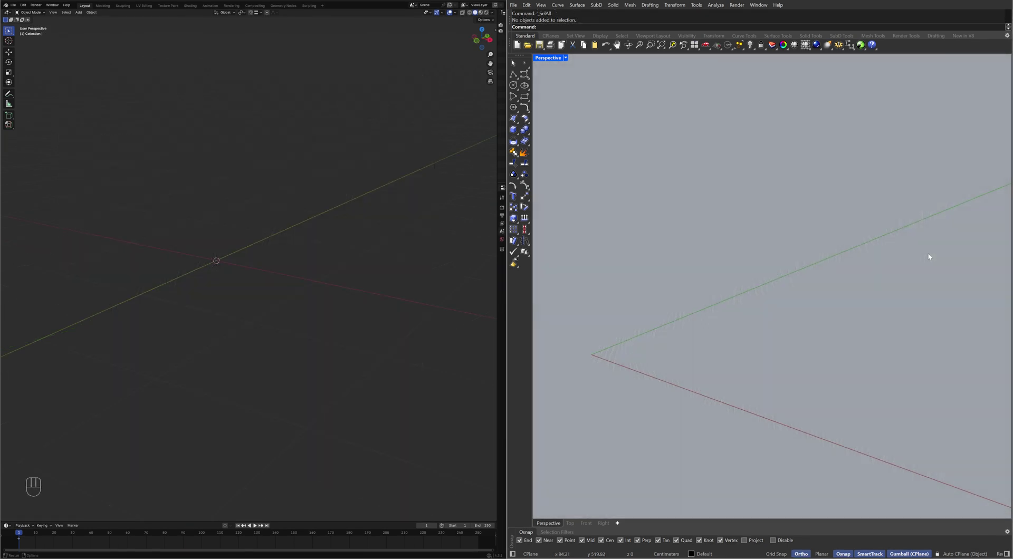
Draw a vertical 11 by 11 SubDPlane, base edge from the origin along the red axis
{"action": "type", "text": "ubDPlane"}
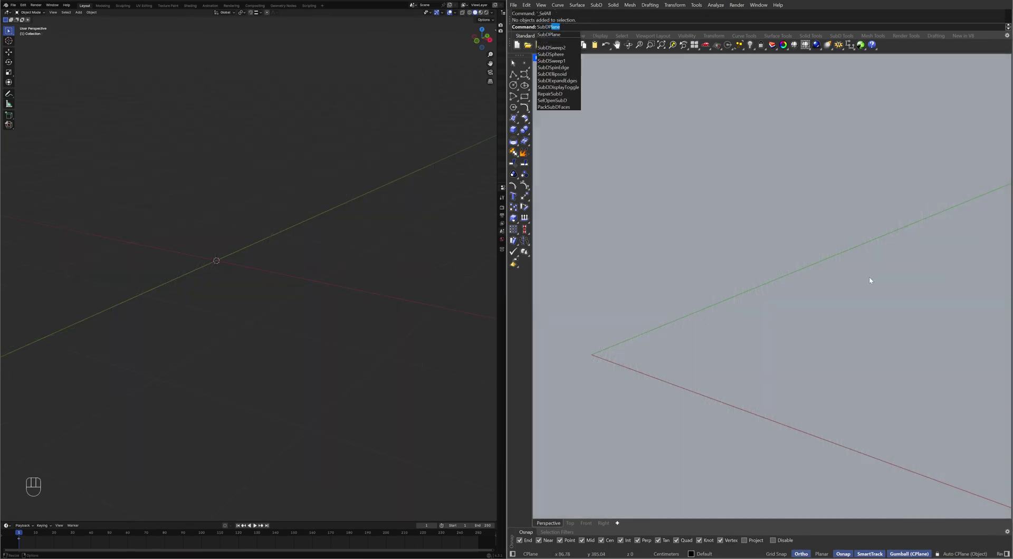
{"action": "key", "text": "Return"}
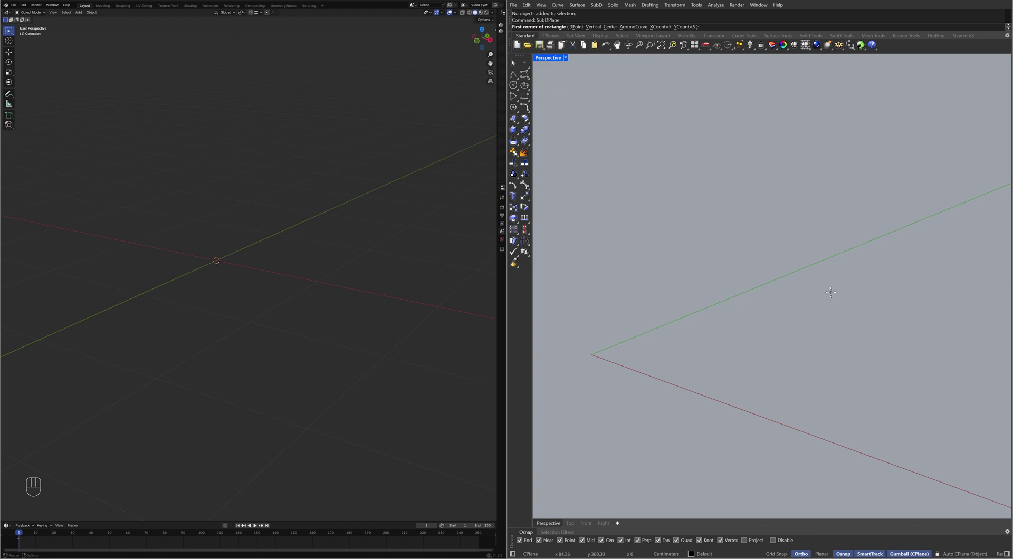
{"action": "type", "text": "11"}
{"action": "key", "text": "Return"}
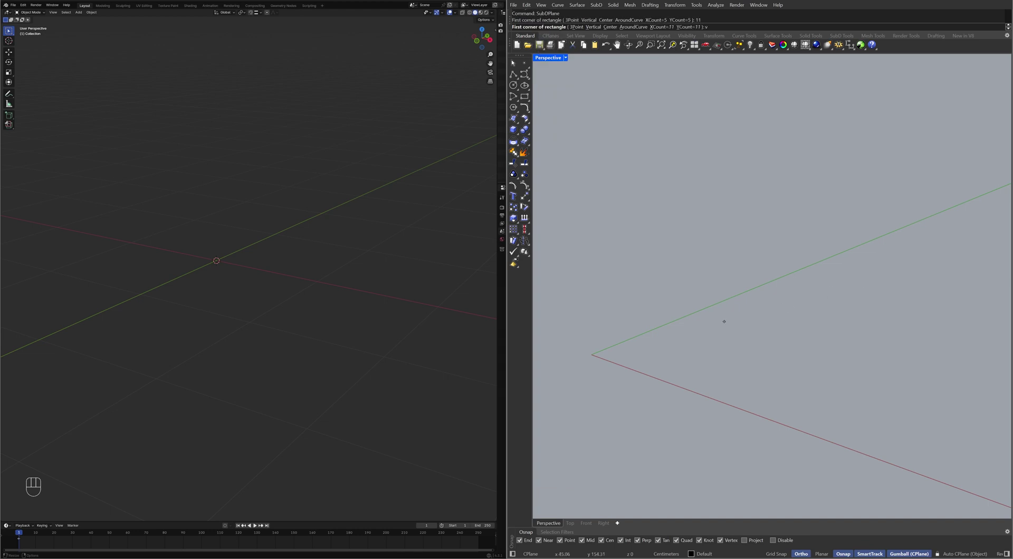
{"action": "type", "text": "v"}
{"action": "key", "text": "Return"}
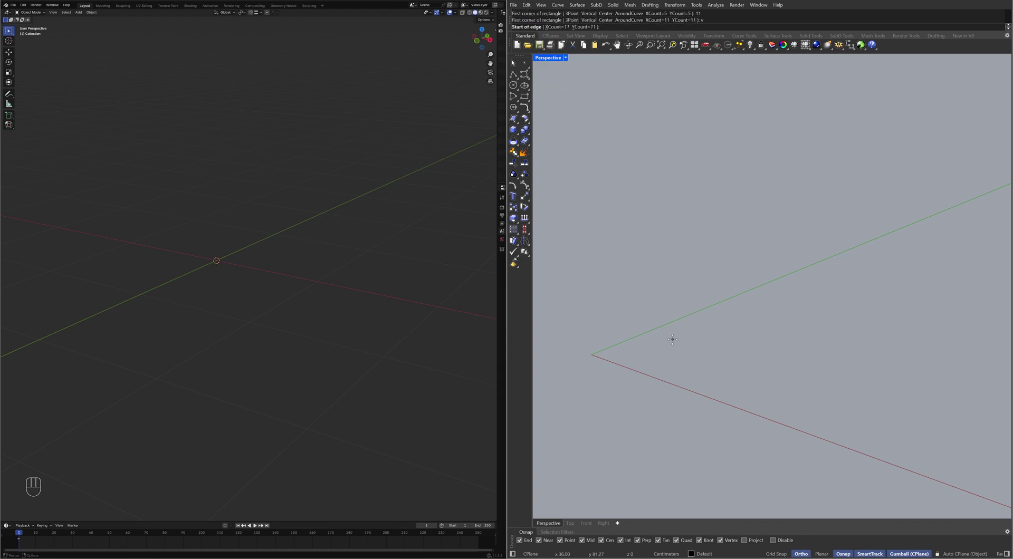
{"action": "left_click", "coordinate": [592, 354]}
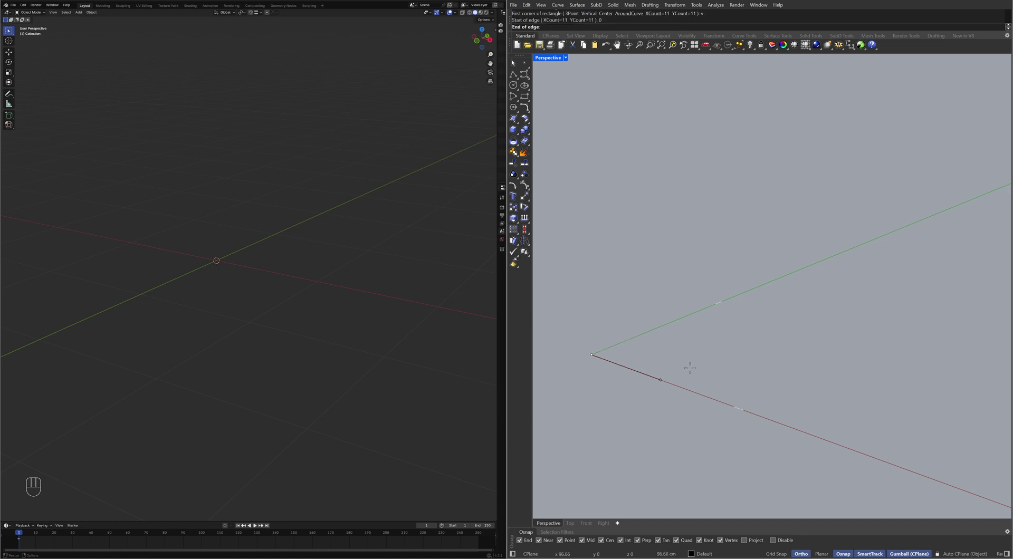
{"action": "left_click", "coordinate": [938, 481]}
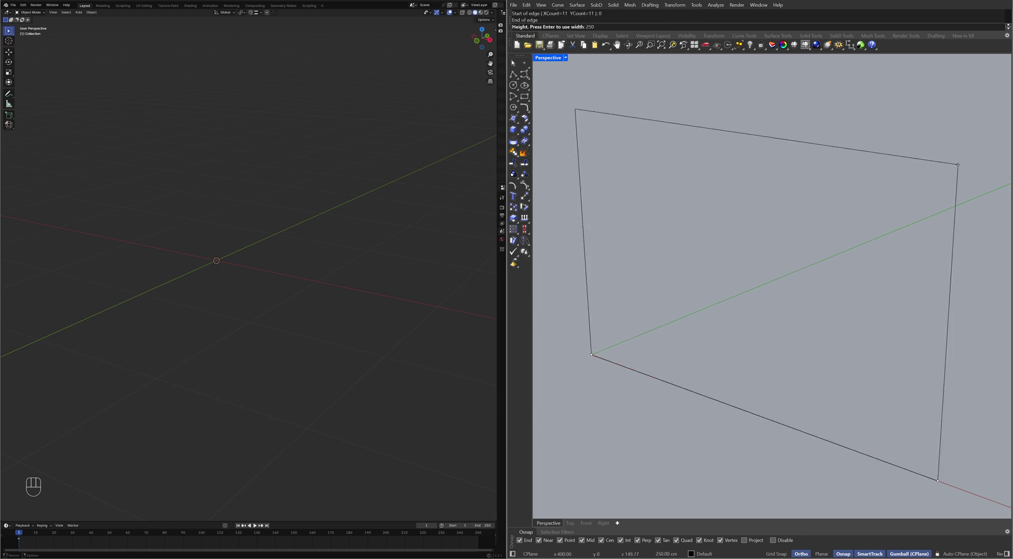
{"action": "left_click", "coordinate": [769, 304]}
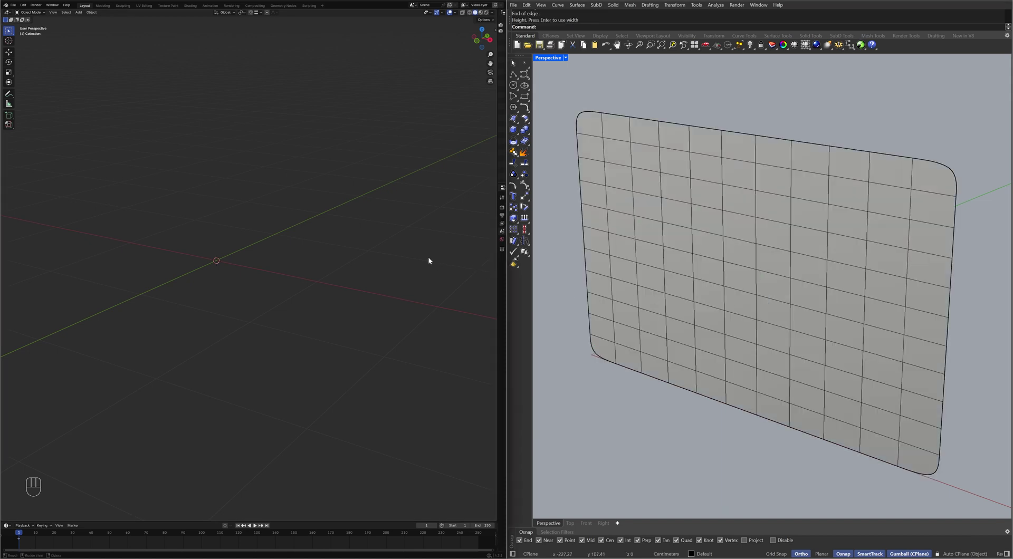
Add a mesh plane and rotate it 90° about X in Edit Mode so it stands upright
{"action": "key", "text": "shift+a"}
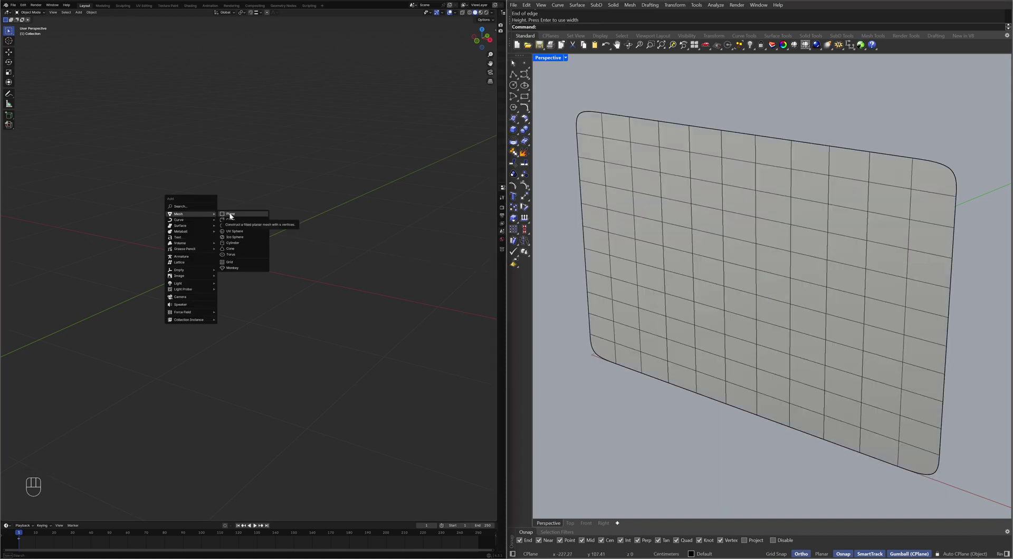
{"action": "left_click", "coordinate": [230, 215]}
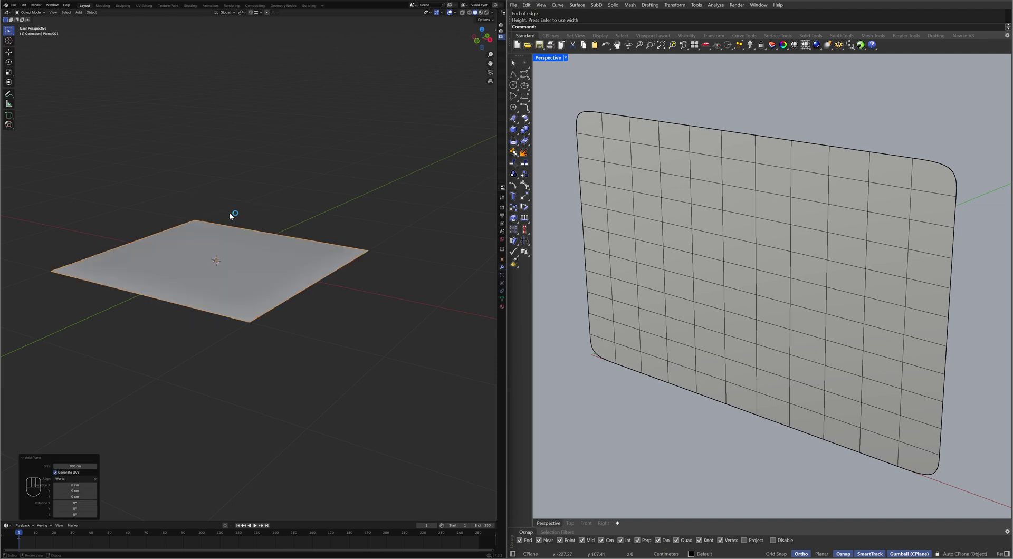
{"action": "key", "text": "Tab"}
{"action": "key", "text": "r"}
{"action": "key", "text": "x"}
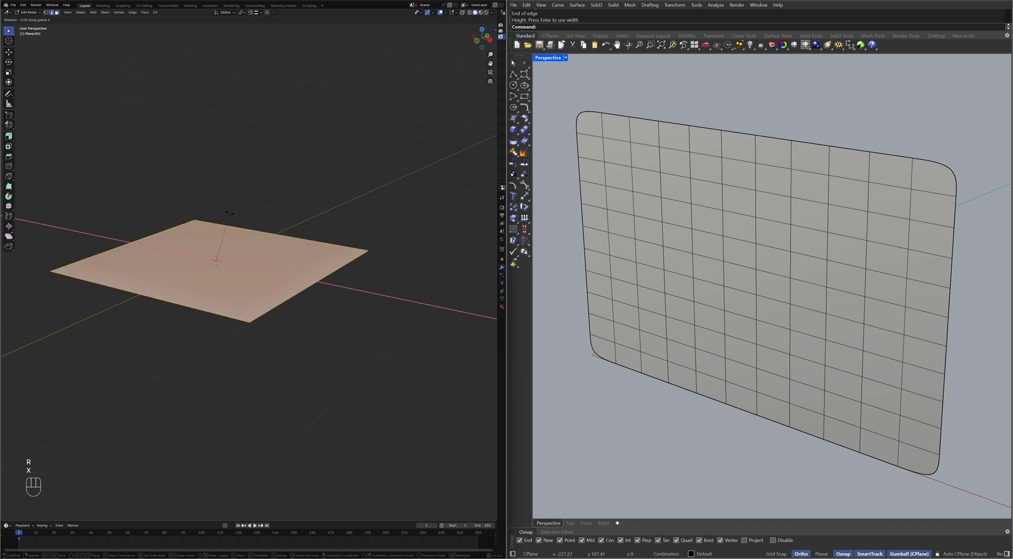
{"action": "key", "text": "KP_9"}
{"action": "key", "text": "KP_0"}
{"action": "key", "text": "KP_Enter"}
Scale the plane by 2 along X and 1.25 along Z
{"action": "key", "text": "s"}
{"action": "key", "text": "x"}
{"action": "key", "text": "KP_2"}
{"action": "key", "text": "KP_Enter"}
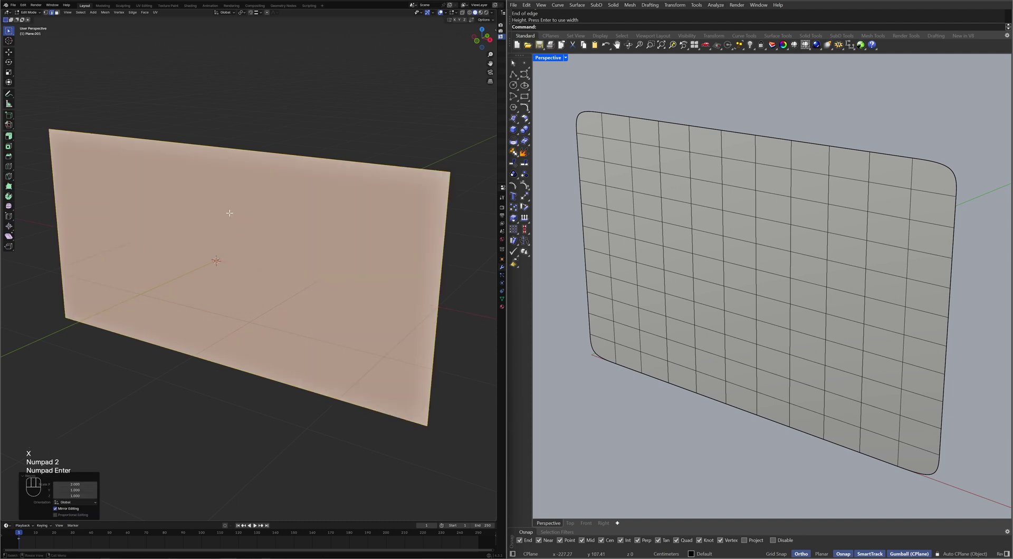
{"action": "key", "text": "s"}
{"action": "key", "text": "z"}
{"action": "key", "text": "KP_1"}
{"action": "key", "text": "period"}
{"action": "key", "text": "KP_2"}
{"action": "key", "text": "KP_5"}
{"action": "key", "text": "KP_Enter"}
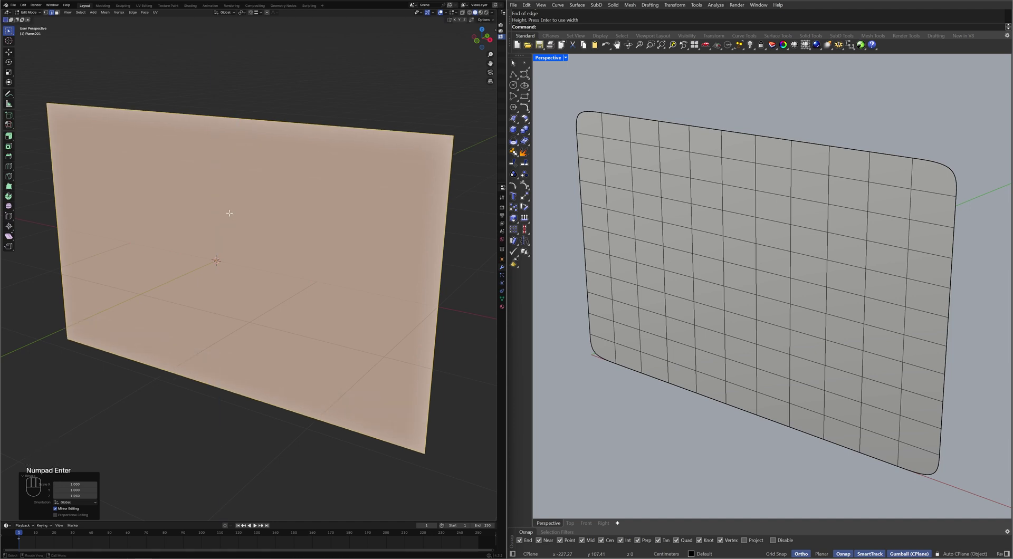
Subdivide the upright plane with Number of Cuts set to 10, then deselect it
{"action": "right_click", "coordinate": [229, 213]}
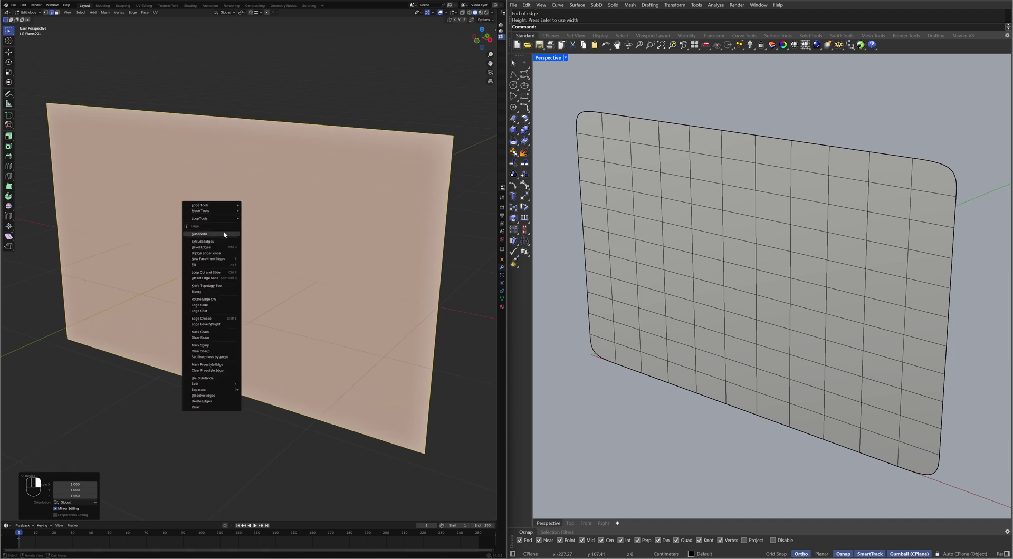
{"action": "left_click", "coordinate": [223, 234]}
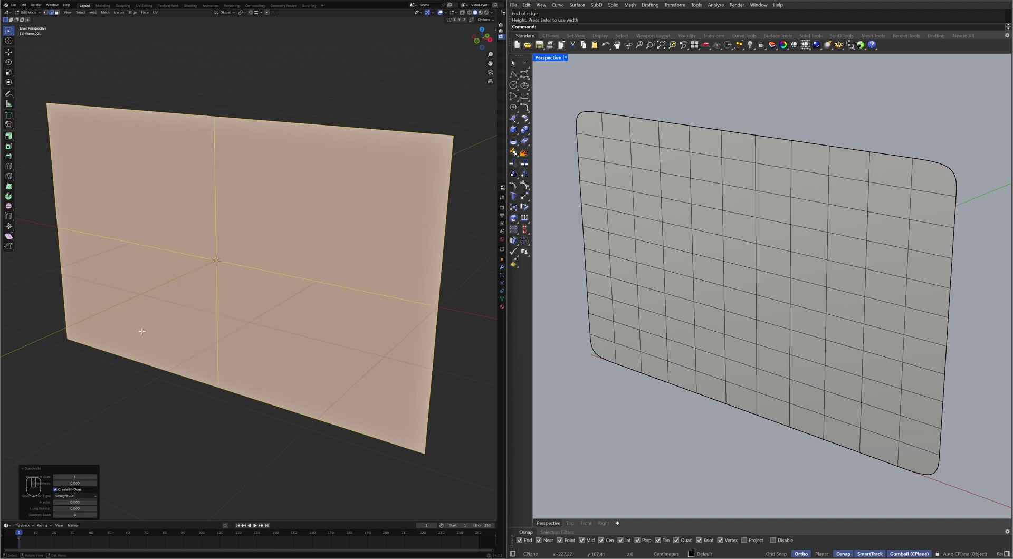
{"action": "left_click", "coordinate": [74, 477]}
{"action": "type", "text": "10"}
{"action": "key", "text": "Return"}
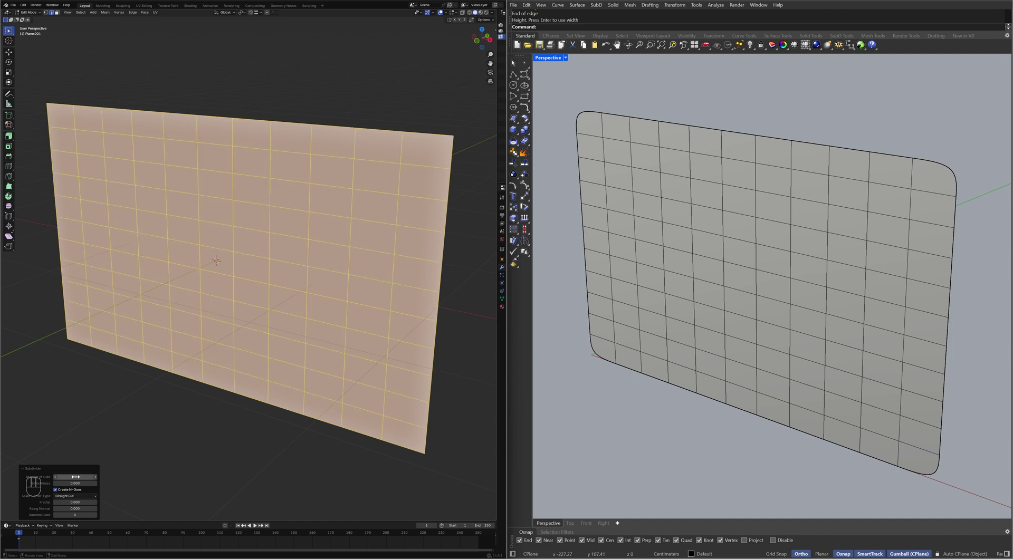
{"action": "left_click", "coordinate": [486, 288]}
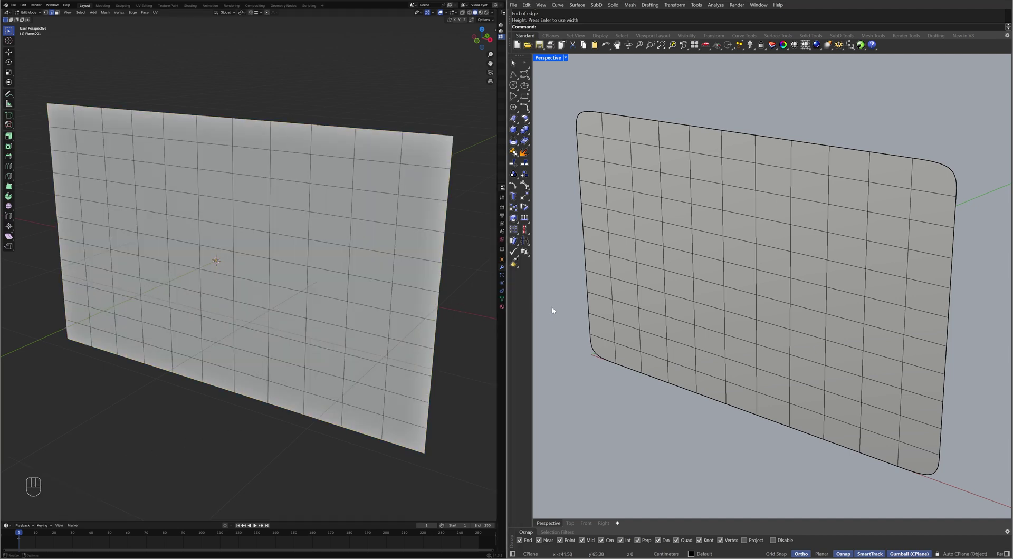
Select thirteen scattered faces across the SubD grid: corners, edge middles, centre and around it
{"action": "left_click", "coordinate": [625, 336], "text": "ctrl+shift"}
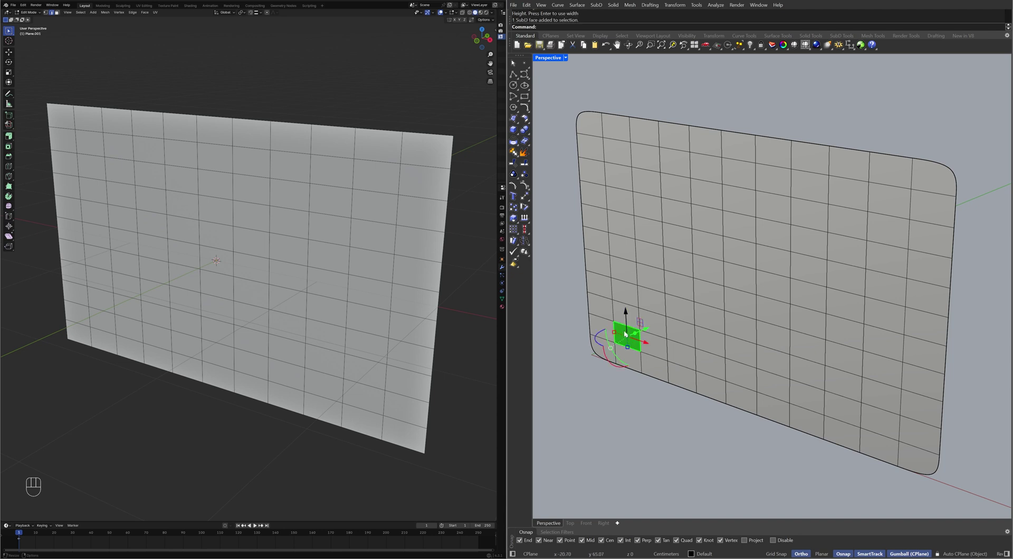
{"action": "left_click", "coordinate": [623, 248], "text": "ctrl+shift"}
{"action": "left_click", "coordinate": [620, 153], "text": "ctrl+shift"}
{"action": "left_click", "coordinate": [738, 174], "text": "ctrl+shift"}
{"action": "left_click", "coordinate": [889, 201], "text": "ctrl+shift"}
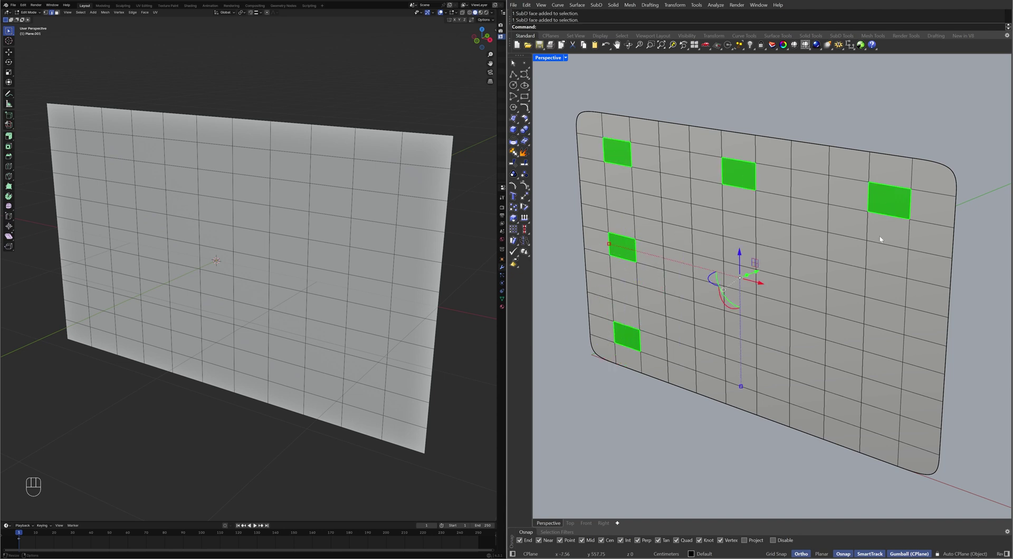
{"action": "left_click", "coordinate": [884, 315], "text": "ctrl+shift"}
{"action": "left_click", "coordinate": [880, 422], "text": "ctrl+shift"}
{"action": "left_click", "coordinate": [743, 376], "text": "ctrl+shift"}
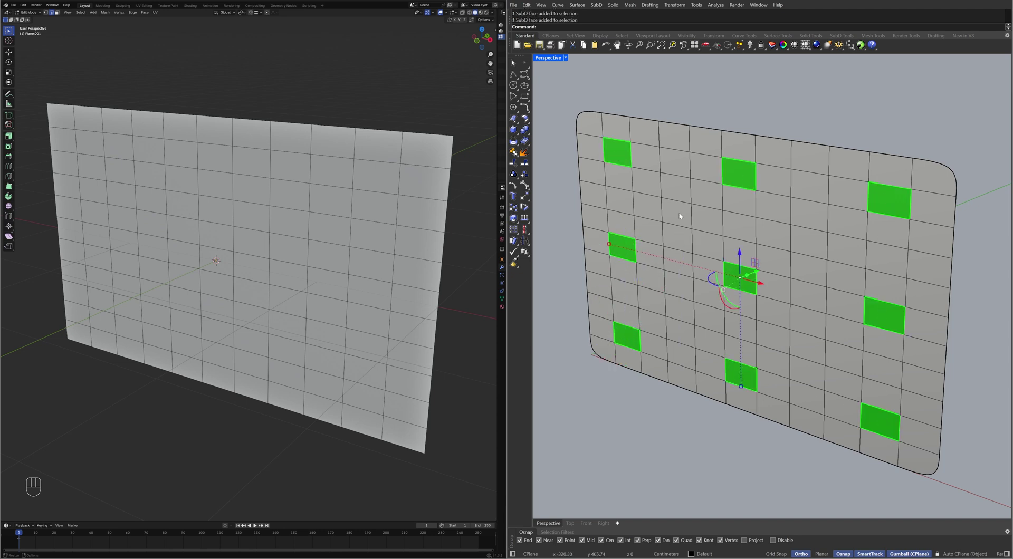
{"action": "left_click", "coordinate": [676, 212], "text": "ctrl+shift"}
{"action": "left_click", "coordinate": [680, 309], "text": "ctrl+shift"}
{"action": "left_click", "coordinate": [741, 280], "text": "ctrl+shift"}
{"action": "left_click", "coordinate": [805, 347], "text": "ctrl+shift"}
{"action": "left_click", "coordinate": [809, 246], "text": "ctrl+shift"}
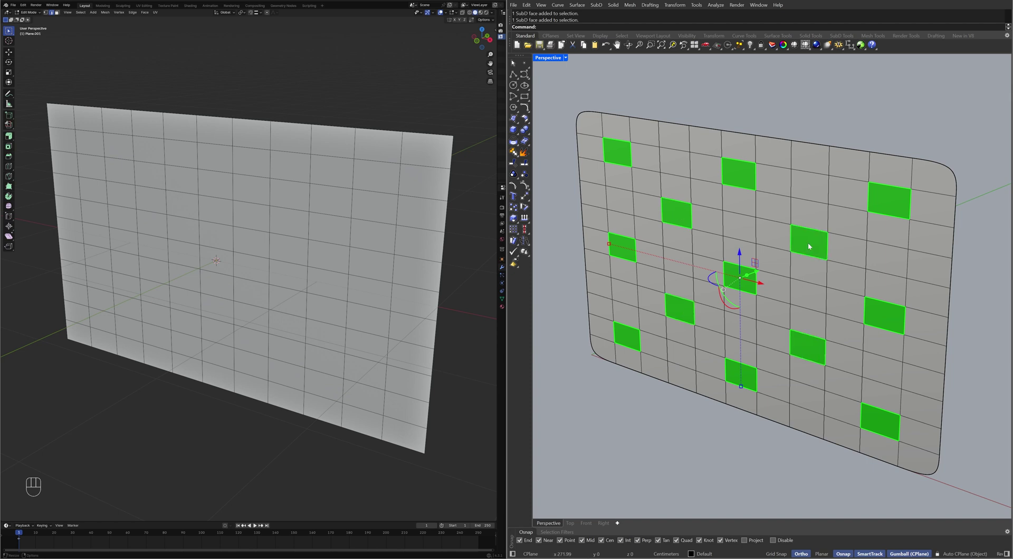
Move the selected faces -25 along the green axis, then clear the selection
{"action": "left_click_drag", "start_coordinate": [758, 275], "coordinate": [759, 275]}
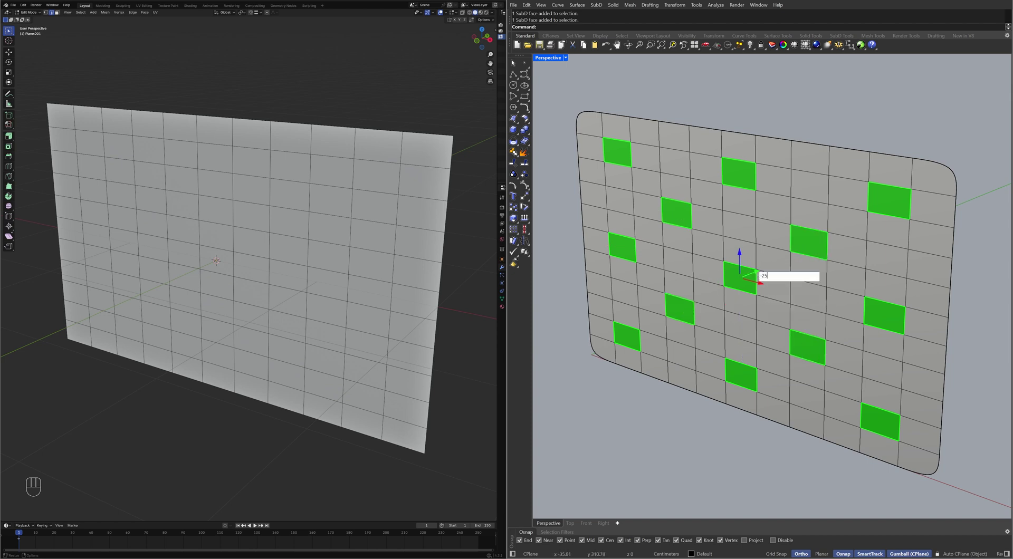
{"action": "type", "text": "-25"}
{"action": "key", "text": "Return"}
{"action": "key", "text": "Escape"}
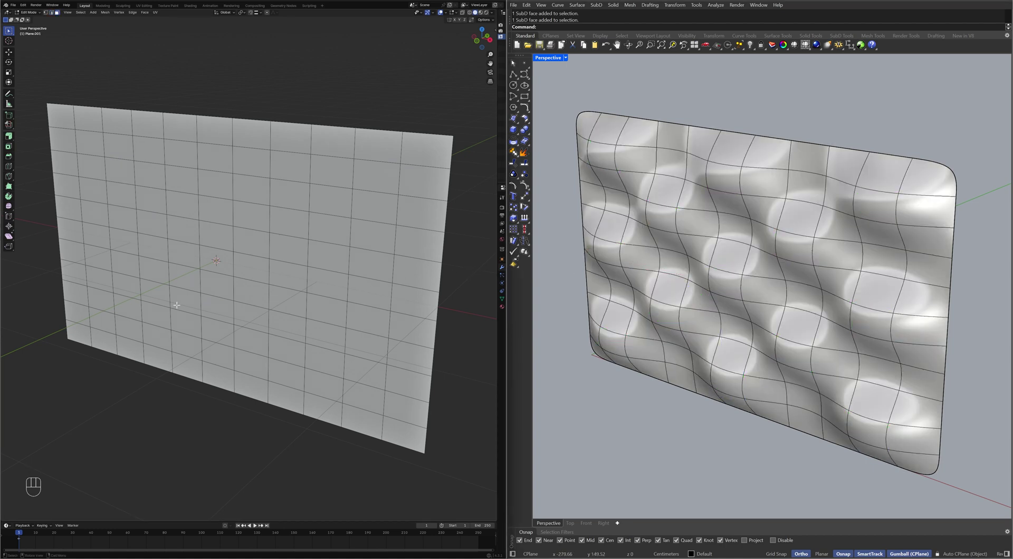
Select the matching thirteen scattered faces on Blender's grid panel
{"action": "left_click", "coordinate": [101, 322]}
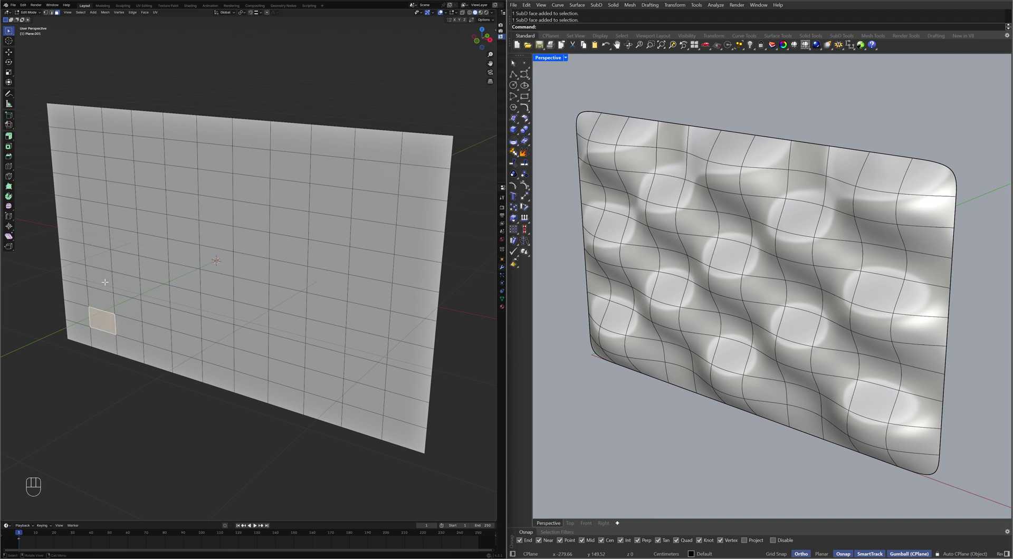
{"action": "left_click", "coordinate": [101, 238], "text": "shift"}
{"action": "left_click", "coordinate": [88, 144], "text": "shift"}
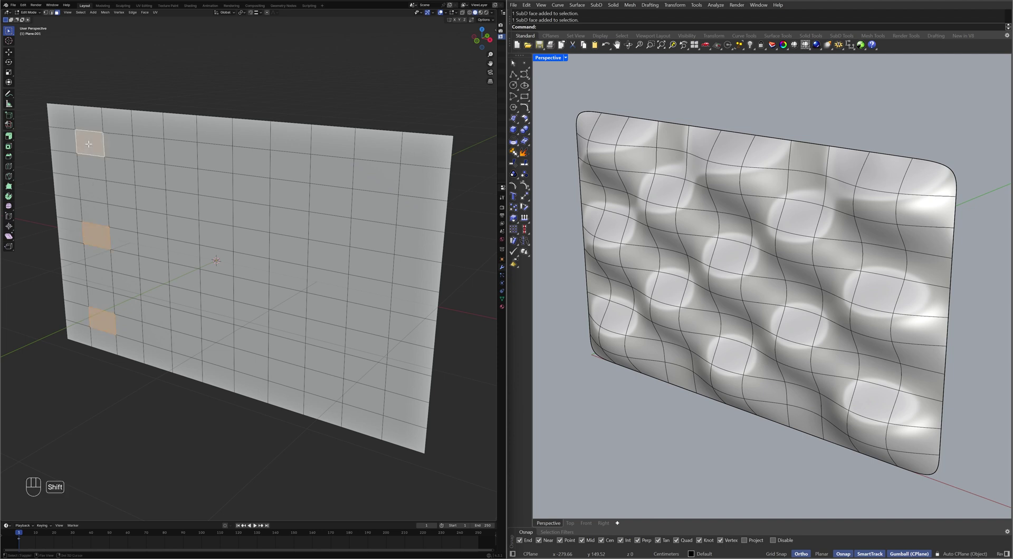
{"action": "left_click", "coordinate": [215, 156], "text": "shift"}
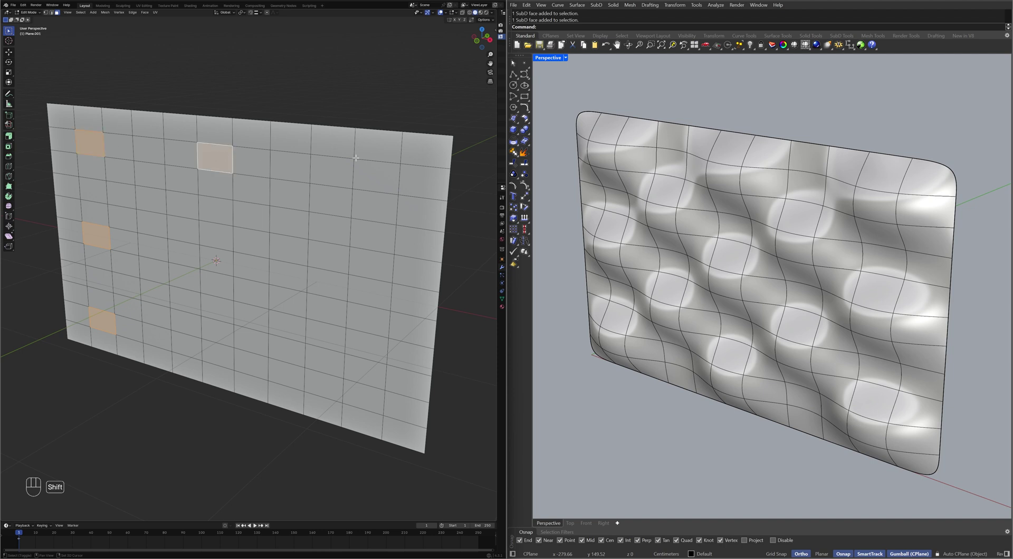
{"action": "left_click", "coordinate": [377, 177], "text": "shift"}
{"action": "left_click", "coordinate": [370, 293], "text": "shift"}
{"action": "left_click", "coordinate": [364, 397], "text": "shift"}
{"action": "left_click", "coordinate": [217, 360], "text": "shift"}
{"action": "left_click", "coordinate": [216, 260], "text": "shift"}
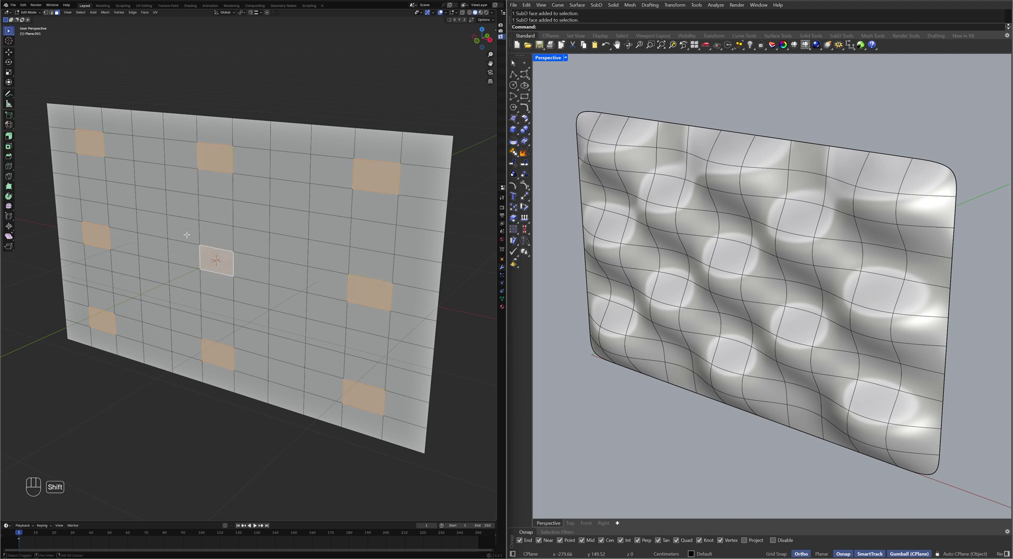
{"action": "left_click", "coordinate": [151, 200], "text": "shift"}
{"action": "left_click", "coordinate": [289, 222], "text": "shift"}
{"action": "left_click", "coordinate": [287, 326], "text": "shift"}
{"action": "left_click", "coordinate": [153, 296], "text": "shift"}
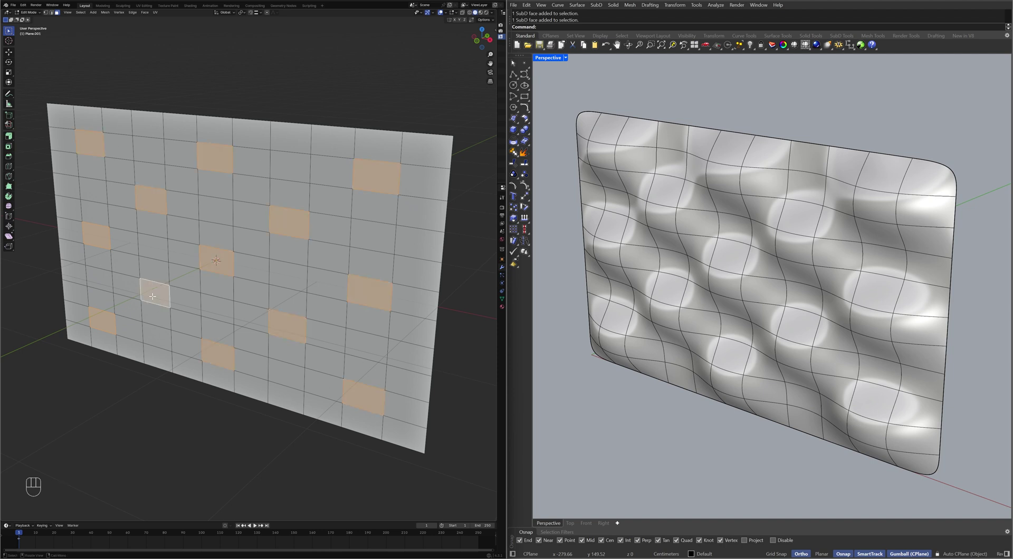
Move the selected faces 25 along Y, deselect them, and return to Object Mode
{"action": "key", "text": "g"}
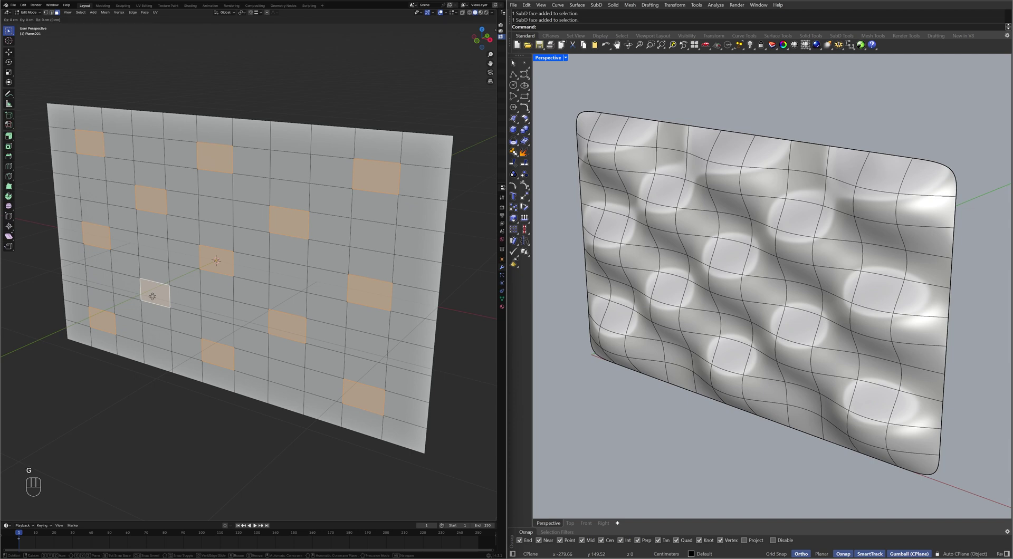
{"action": "type", "text": "y"}
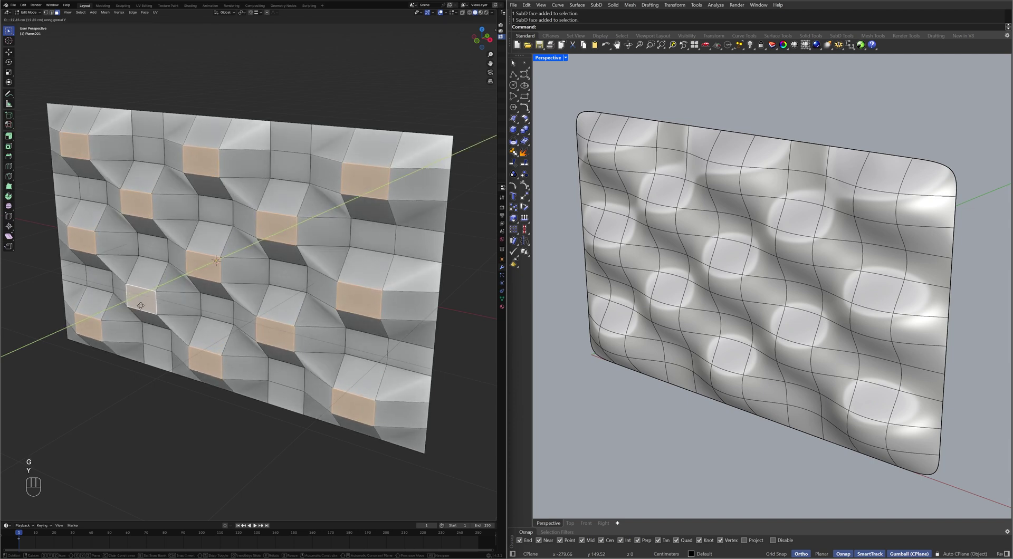
{"action": "type", "text": "25"}
{"action": "key", "text": "Return"}
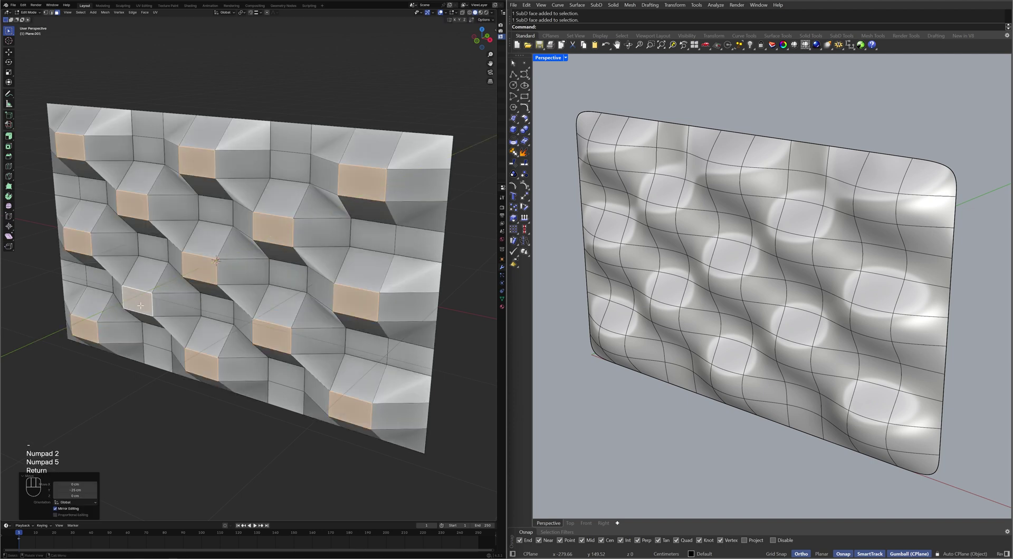
{"action": "left_click", "coordinate": [25, 291]}
{"action": "key", "text": "Tab"}
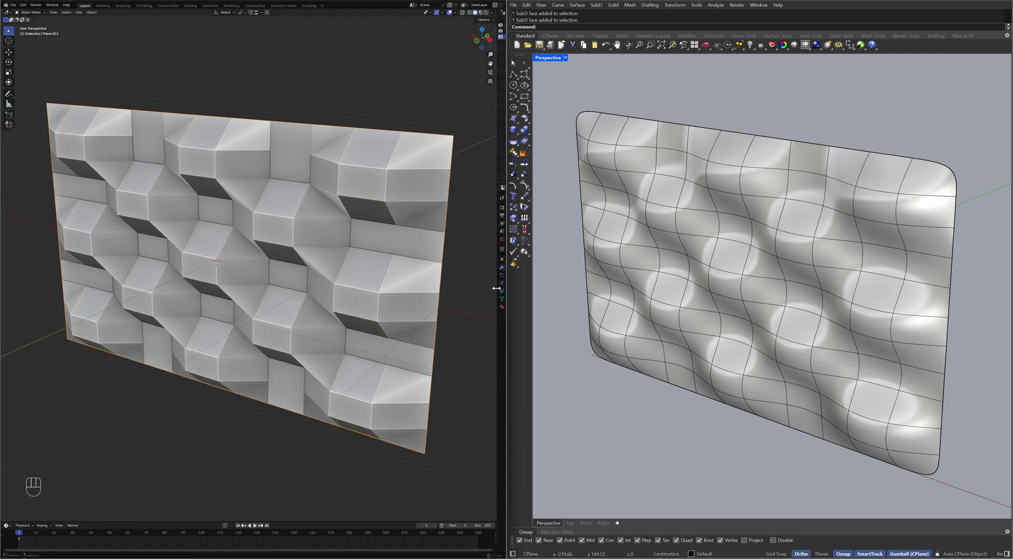
Add a level-2 Subdivision Surface modifier with Ctrl+2 and apply Shade Smooth to the wall
{"action": "left_click_drag", "start_coordinate": [497, 292], "coordinate": [416, 291]}
{"action": "key", "text": "ctrl"}
{"action": "key", "text": "ctrl+2"}
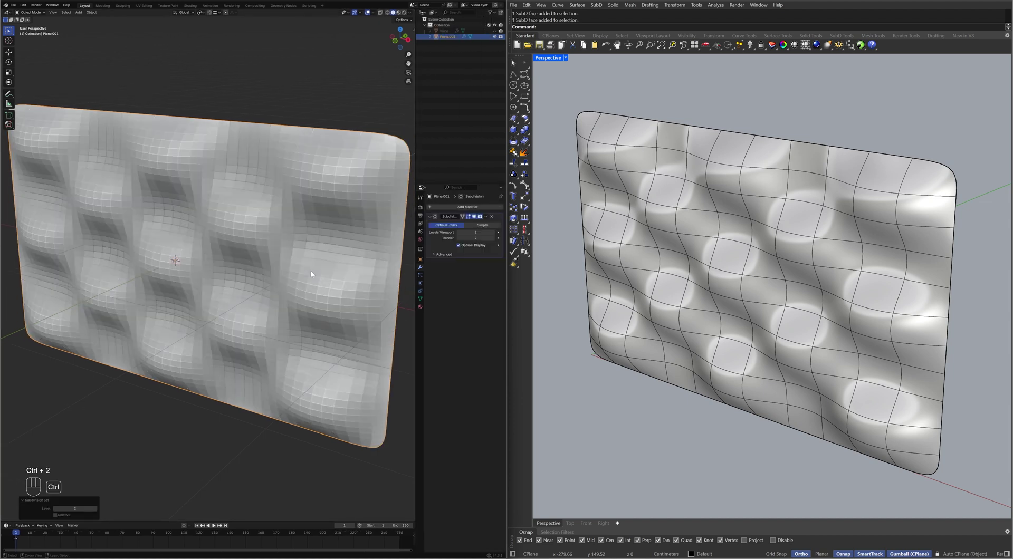
{"action": "right_click", "coordinate": [312, 271]}
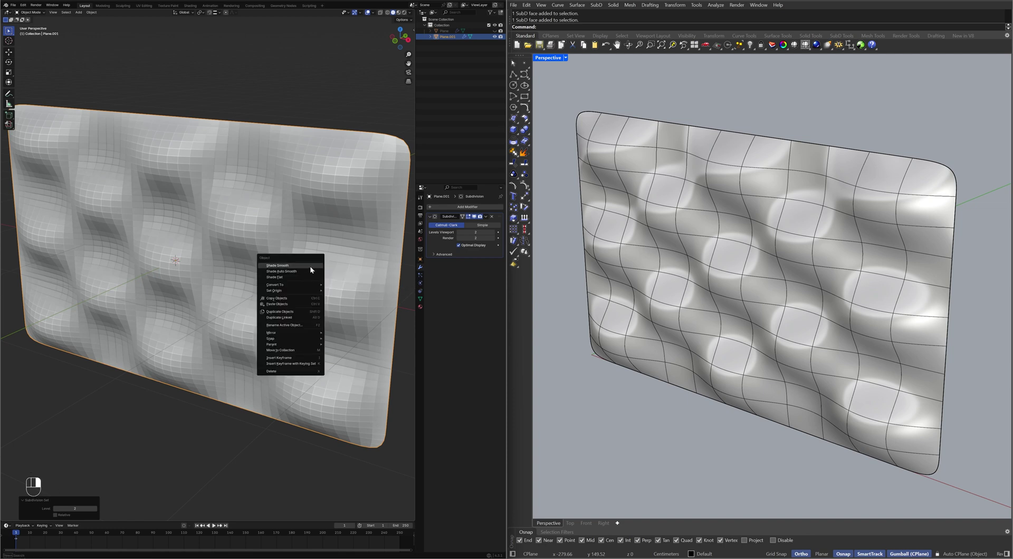
{"action": "left_click", "coordinate": [310, 269]}
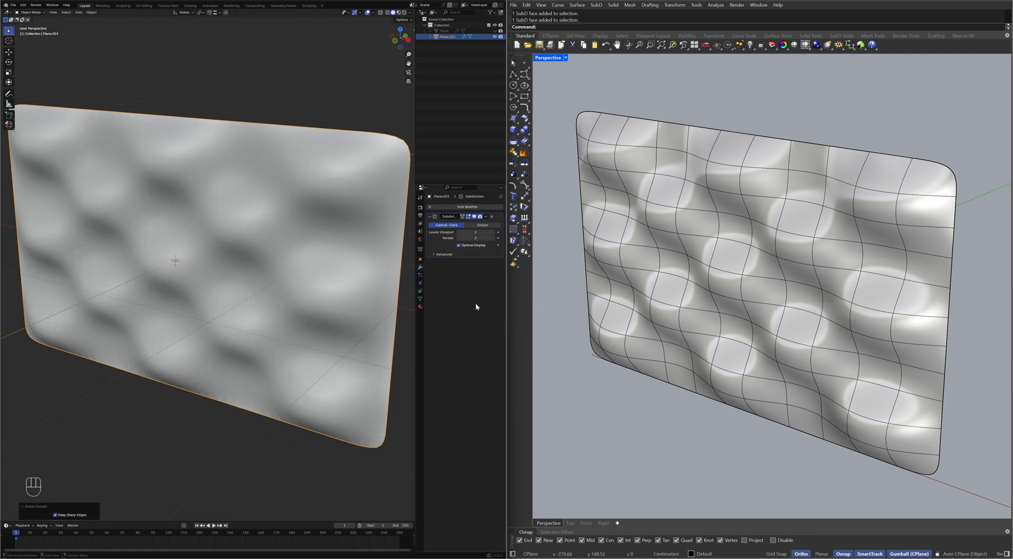
{"action": "left_click", "coordinate": [550, 303]}
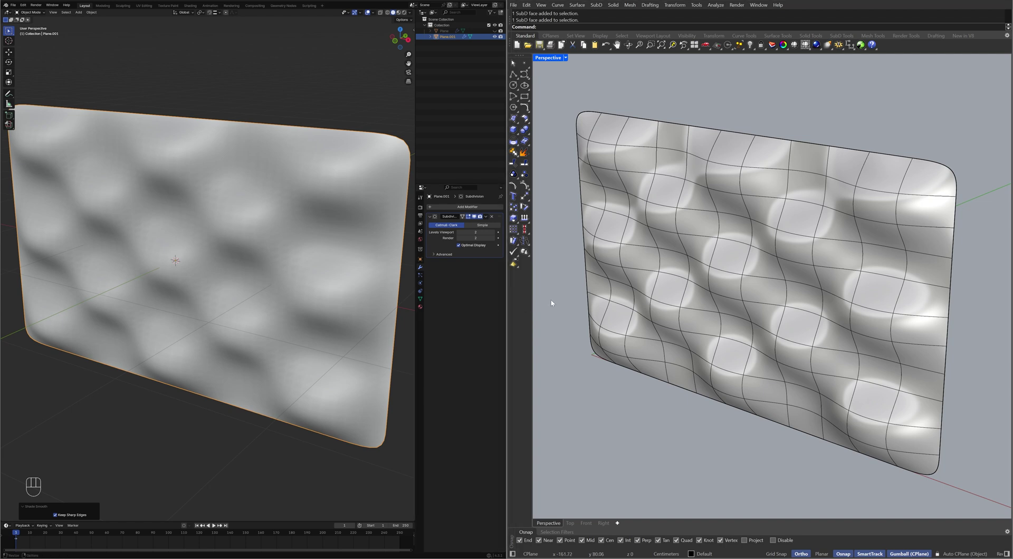
Crease the four corner vertices of the SubD wall, then deselect them
{"action": "left_click", "coordinate": [600, 363]}
{"action": "left_click", "coordinate": [579, 113], "text": "shift"}
{"action": "left_click", "coordinate": [950, 168], "text": "shift"}
{"action": "left_click", "coordinate": [931, 474], "text": "shift"}
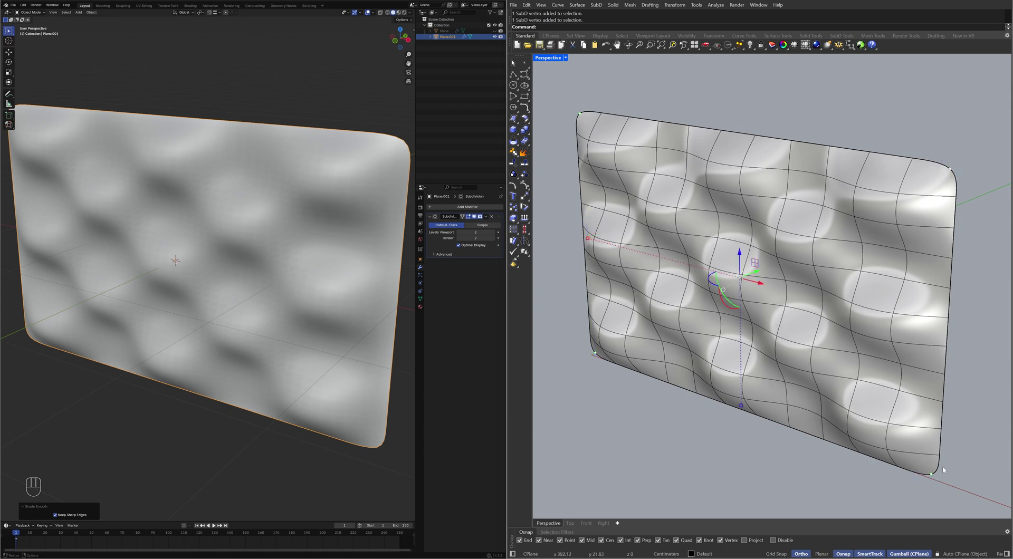
{"action": "type", "text": "Crease"}
{"action": "key", "text": "Return"}
{"action": "left_click", "coordinate": [806, 464]}
In vertex select mode, select the plane's four corner vertices
{"action": "left_click", "coordinate": [475, 299]}
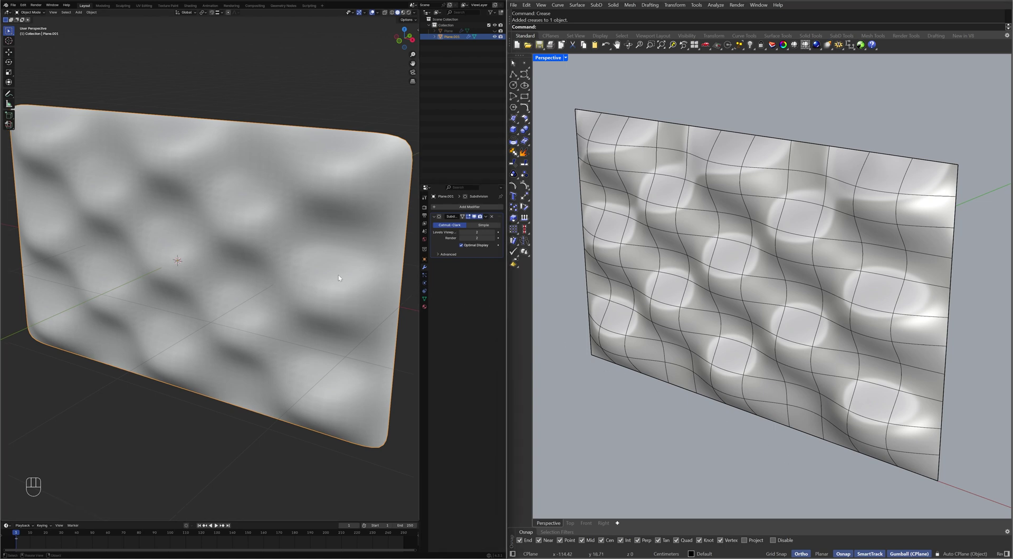
{"action": "key", "text": "Tab"}
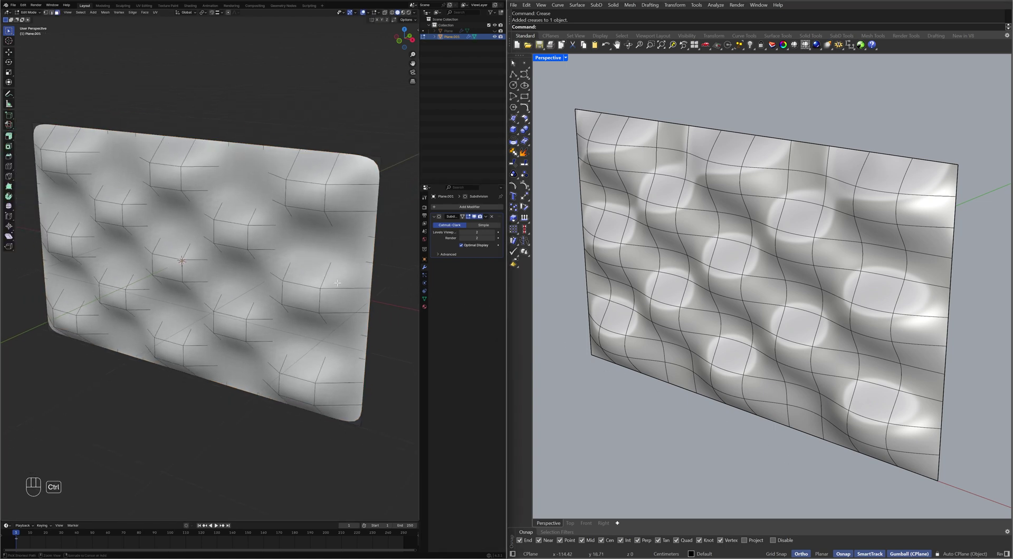
{"action": "key", "text": "1"}
{"action": "left_click", "coordinate": [32, 123]}
{"action": "left_click", "coordinate": [382, 156], "text": "shift"}
{"action": "left_click", "coordinate": [361, 427], "text": "shift"}
{"action": "left_click", "coordinate": [46, 331], "text": "shift"}
Set Mean Vertex Crease to 1 on the corners, return to Object Mode, and deselect
{"action": "key", "text": "n"}
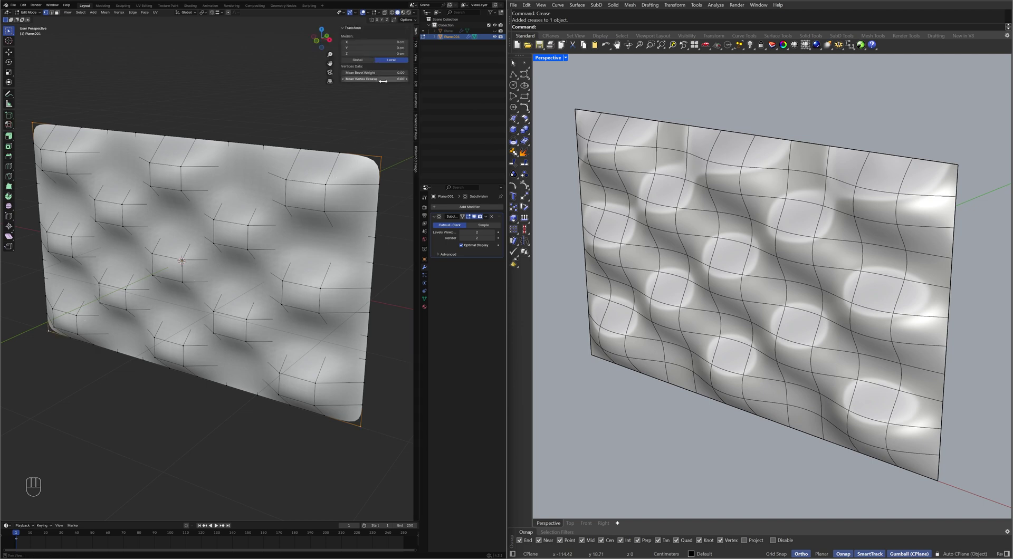
{"action": "left_click", "coordinate": [383, 79]}
{"action": "type", "text": "1"}
{"action": "key", "text": "Return"}
{"action": "key", "text": "n"}
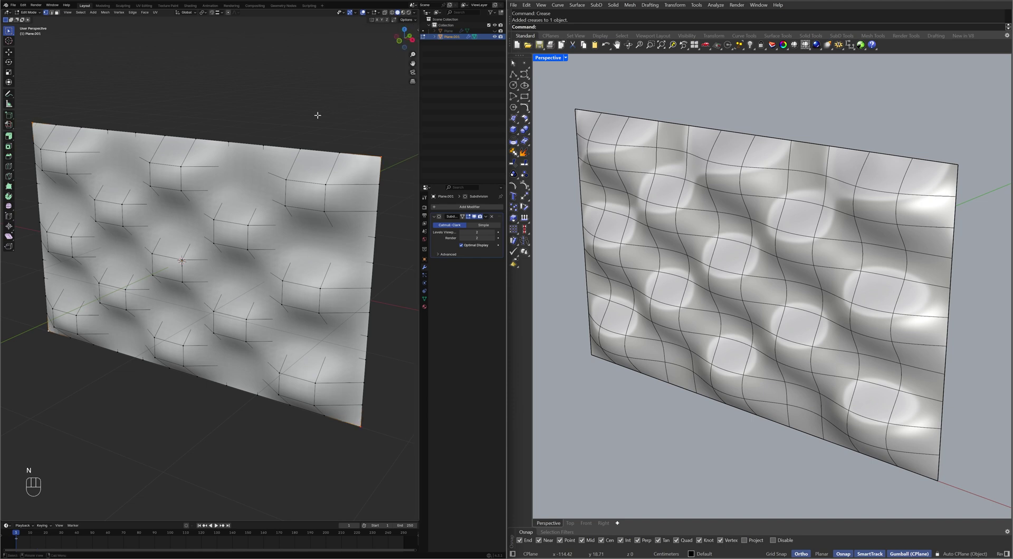
{"action": "key", "text": "Tab"}
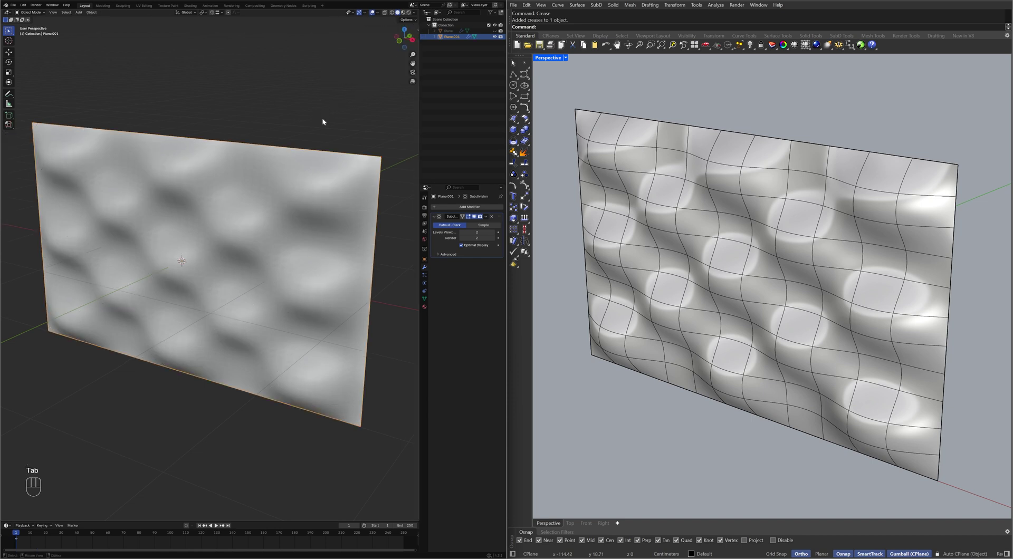
{"action": "key", "text": "ctrl"}
{"action": "left_click_drag", "start_coordinate": [420, 243], "coordinate": [505, 244]}
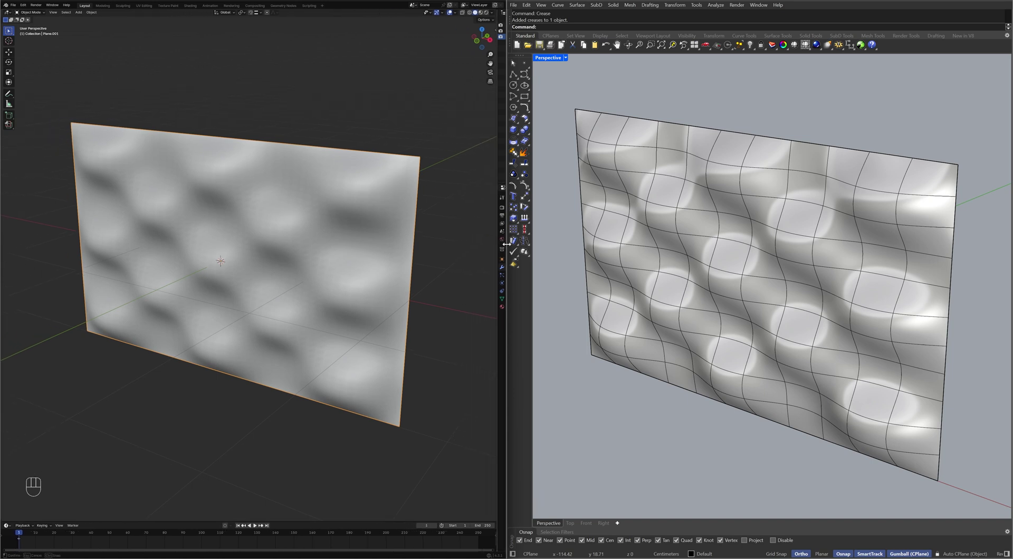
{"action": "scroll", "coordinate": [371, 237], "scroll_direction": "up", "scroll_amount": 1}
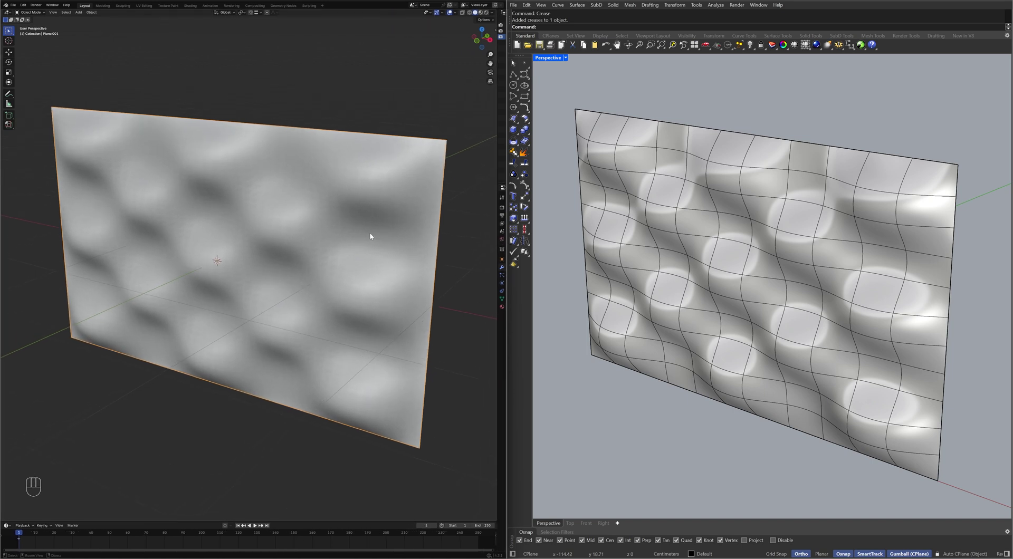
{"action": "left_click", "coordinate": [480, 250]}
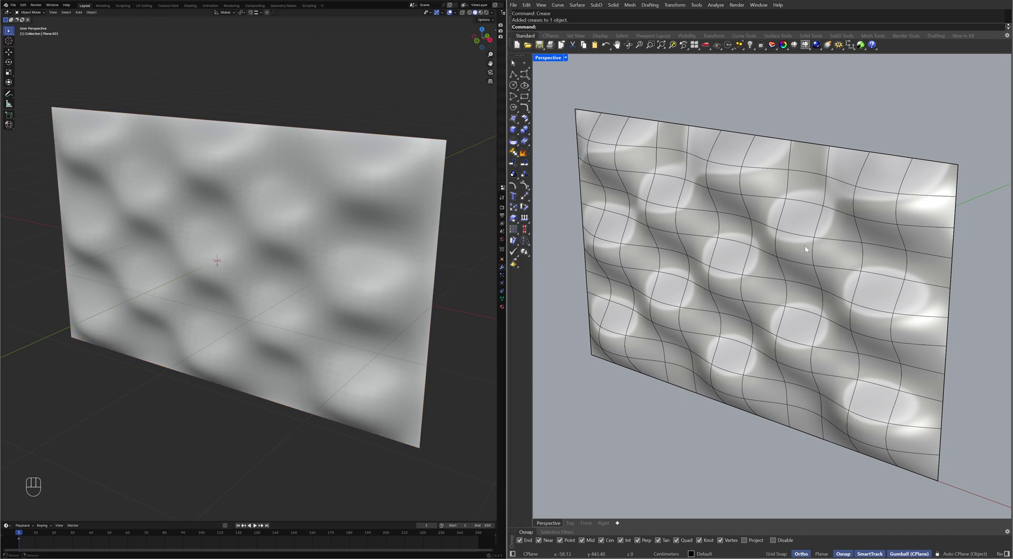
Extrude the wall's boundary edge loop 1 unit to give it thickness
{"action": "right_click_drag", "start_coordinate": [806, 249], "coordinate": [734, 254]}
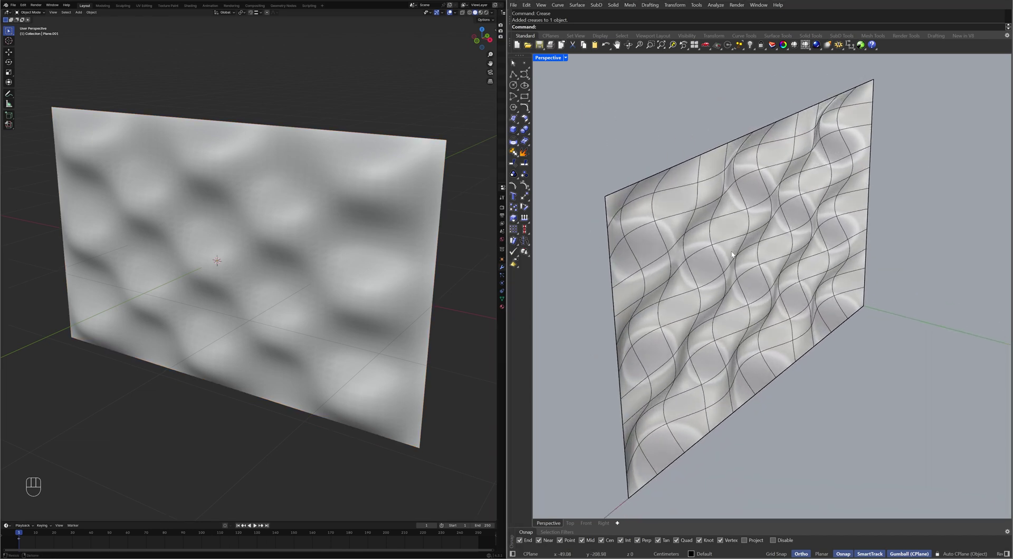
{"action": "double_click", "coordinate": [681, 163]}
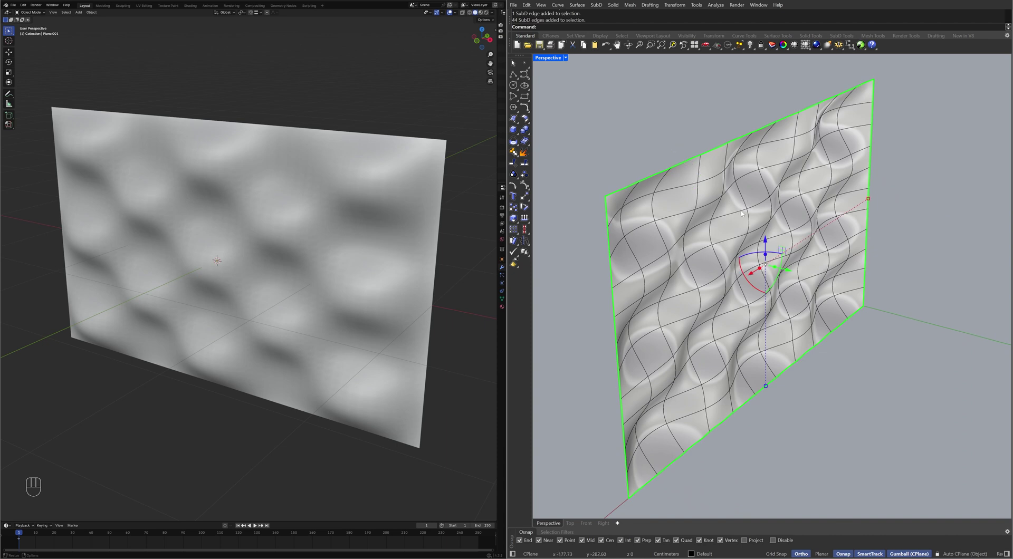
{"action": "left_click", "coordinate": [774, 268]}
{"action": "type", "text": "15"}
{"action": "key", "text": "Return"}
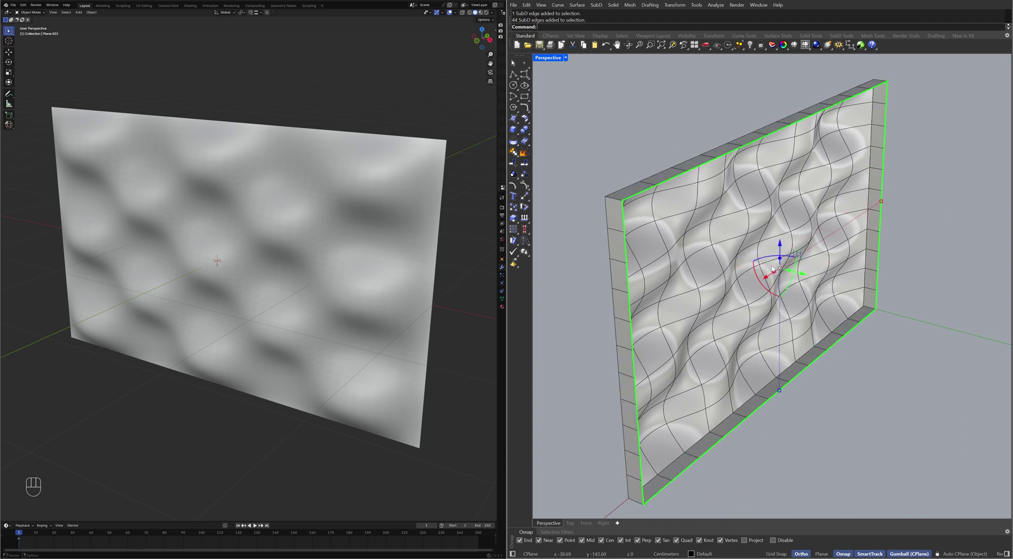
{"action": "key", "text": "Escape"}
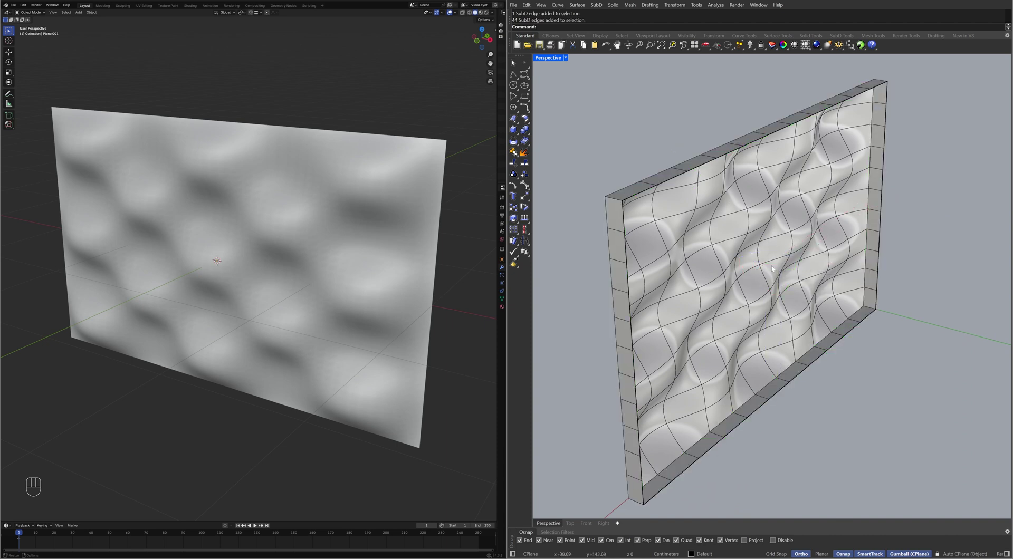
Convert the thickened wall with ToNURBS and Cap it into a closed solid
{"action": "left_click", "coordinate": [773, 269]}
{"action": "type", "text": "ToNURBS"}
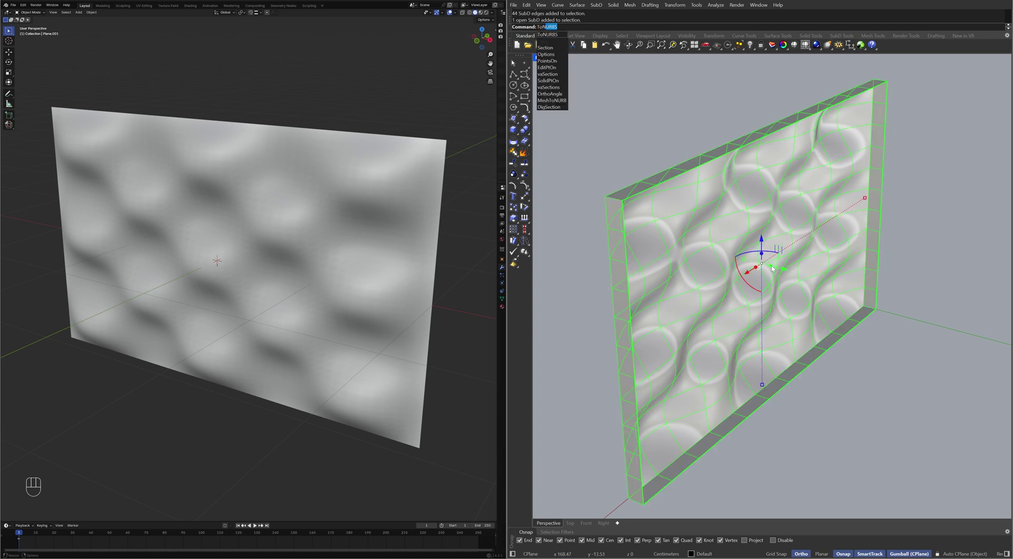
{"action": "key", "text": "Return"}
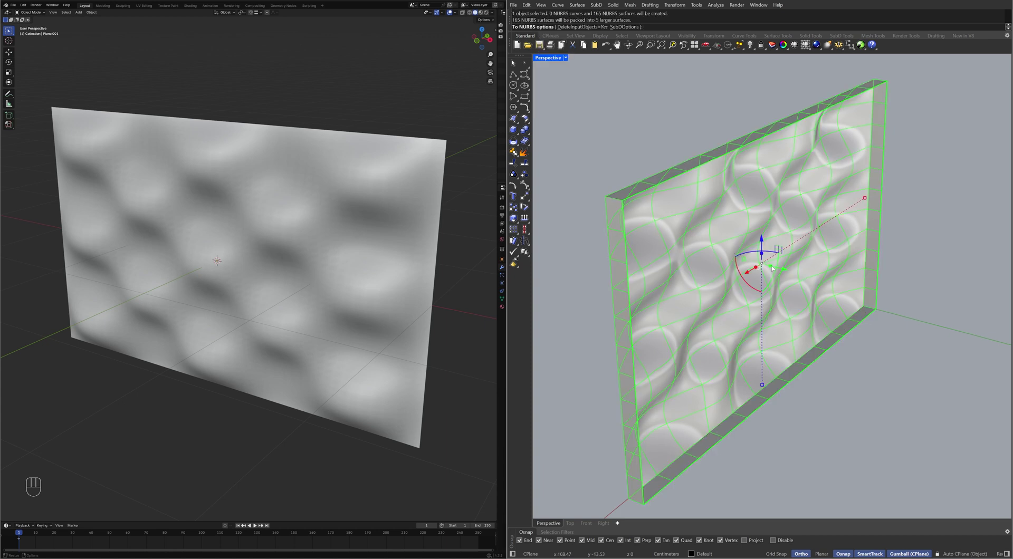
{"action": "key", "text": "Return"}
{"action": "type", "text": "Cap"}
{"action": "key", "text": "Return"}
In Edit Mode, select the panel's four boundary edge loops
{"action": "key", "text": "Escape"}
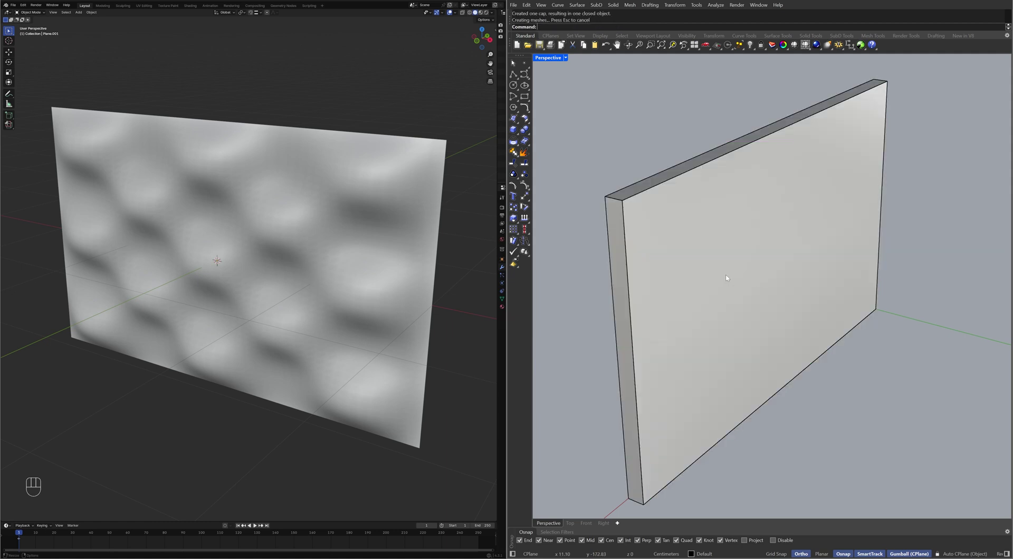
{"action": "right_click_drag", "start_coordinate": [642, 278], "coordinate": [696, 274]}
{"action": "middle_click_drag", "start_coordinate": [479, 268], "coordinate": [406, 267]}
{"action": "middle_click_drag", "start_coordinate": [328, 245], "coordinate": [389, 272], "text": "shift"}
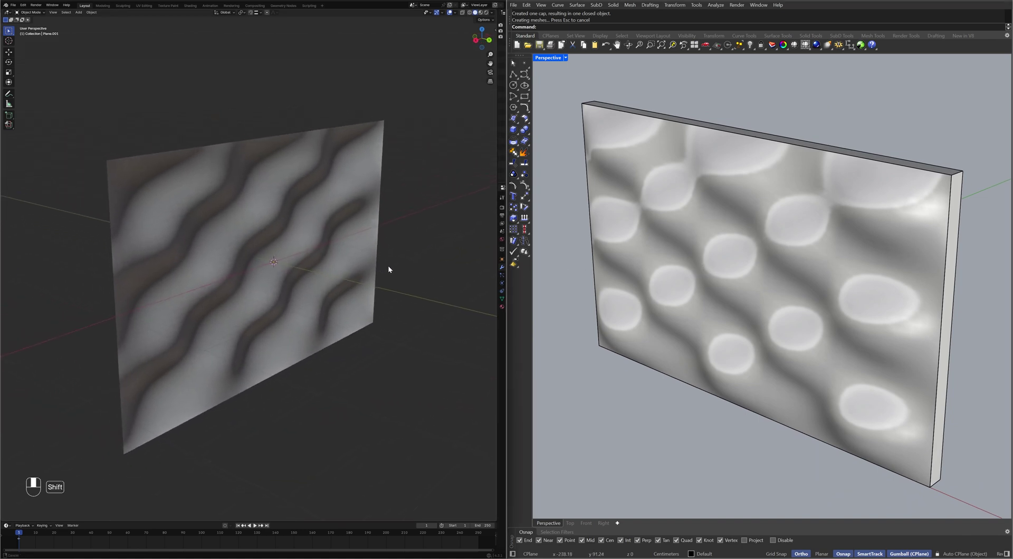
{"action": "left_click", "coordinate": [351, 260]}
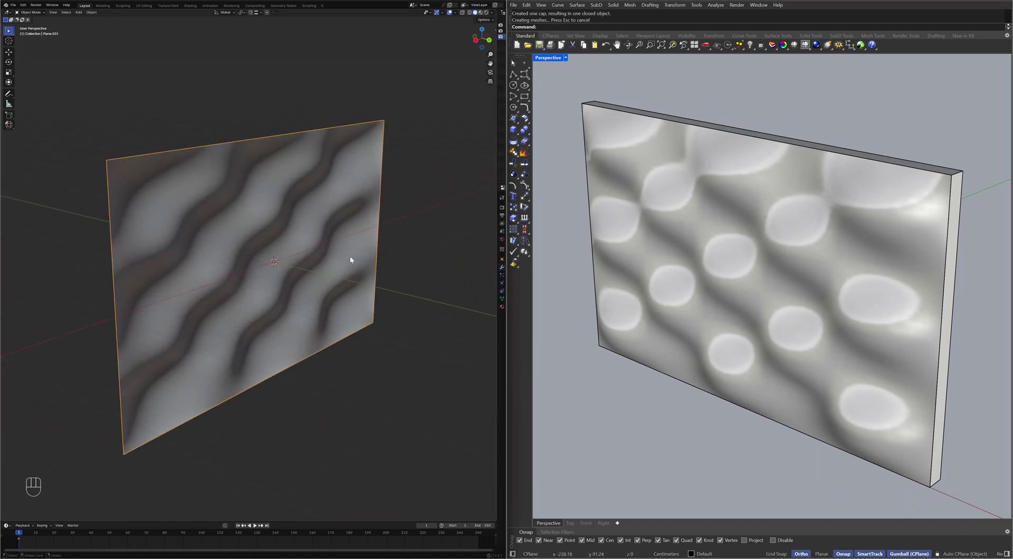
{"action": "key", "text": "Tab"}
{"action": "left_click", "coordinate": [398, 255]}
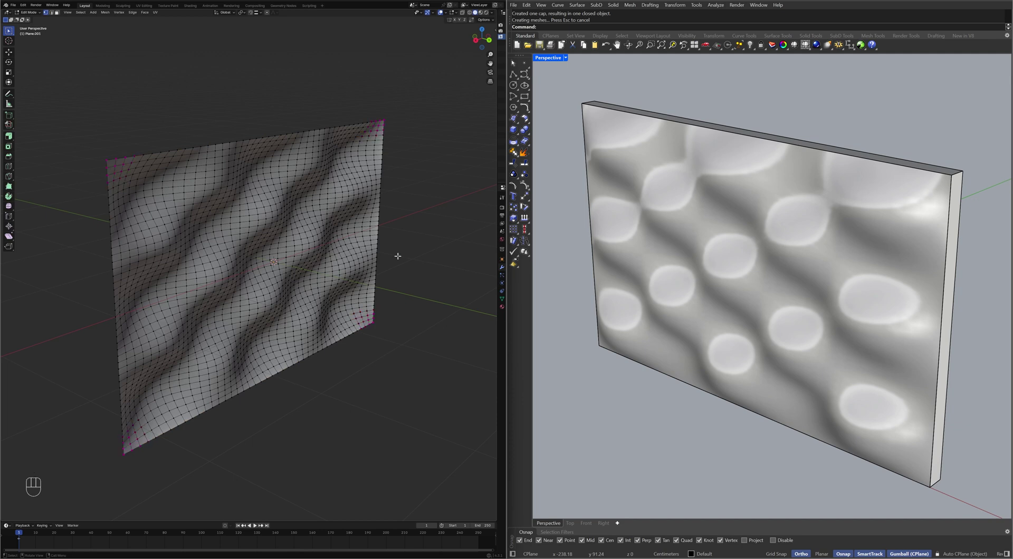
{"action": "key", "text": "2"}
{"action": "left_click", "coordinate": [289, 134], "text": "alt"}
{"action": "left_click", "coordinate": [384, 199], "text": "alt+shift"}
{"action": "left_click", "coordinate": [347, 341], "text": "alt+shift"}
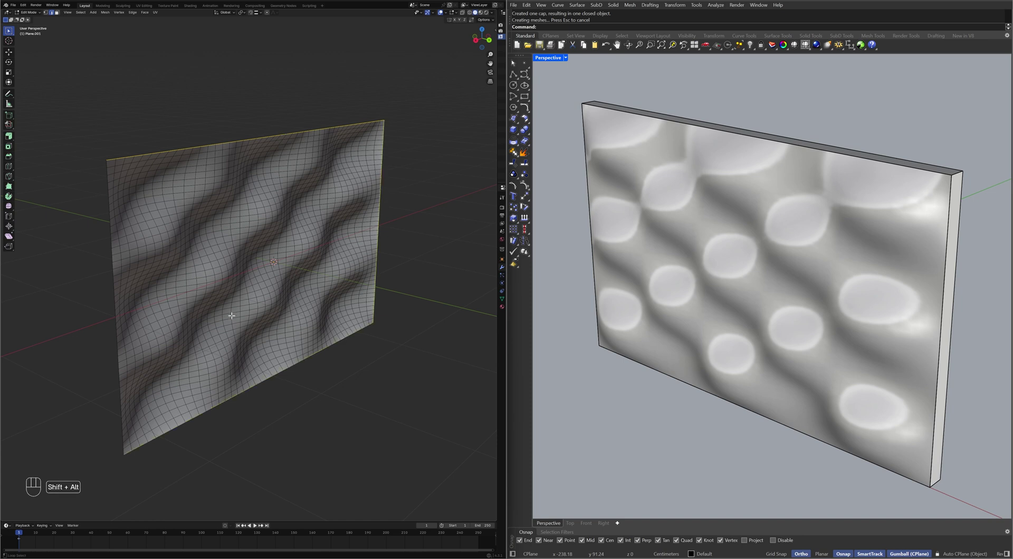
{"action": "left_click", "coordinate": [104, 301], "text": "alt+shift"}
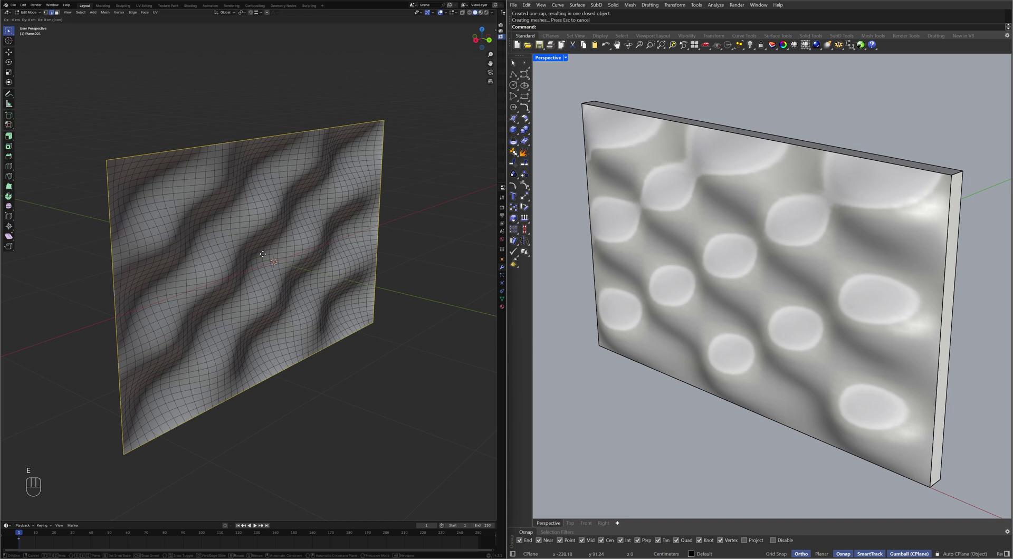
Extrude the boundary 15 along Y and fill the open back with a face
{"action": "type", "text": "y"}
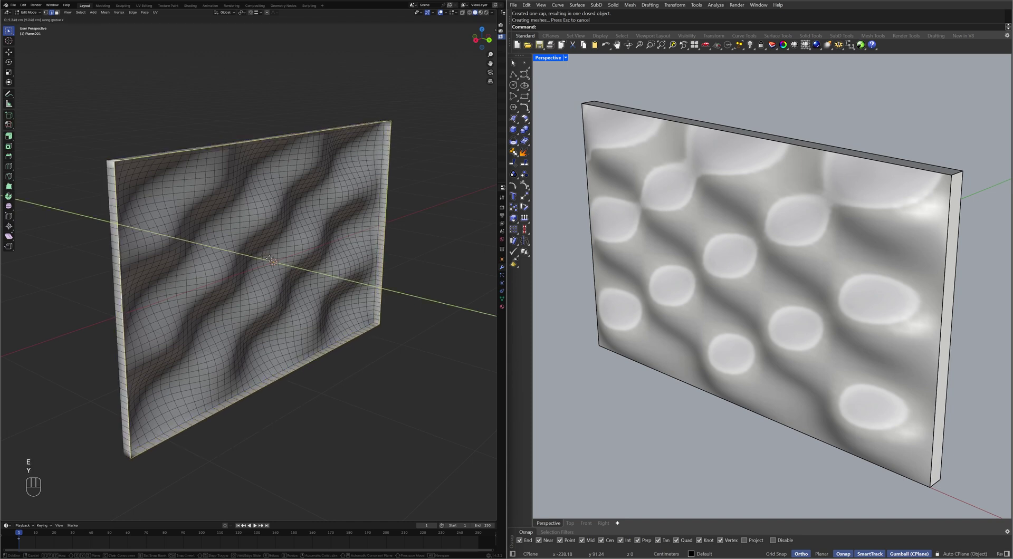
{"action": "type", "text": "15"}
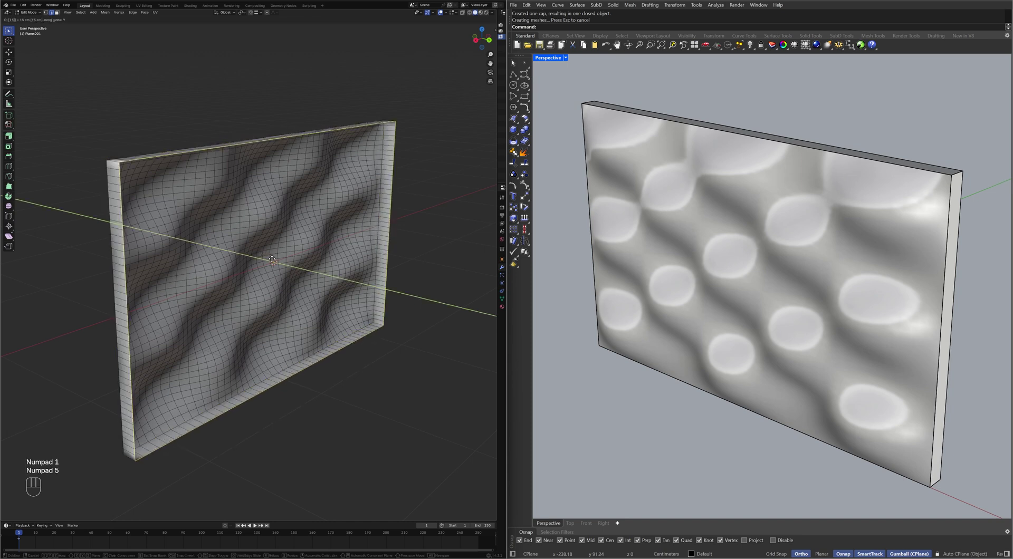
{"action": "key", "text": "KP_Enter"}
{"action": "key", "text": "f"}
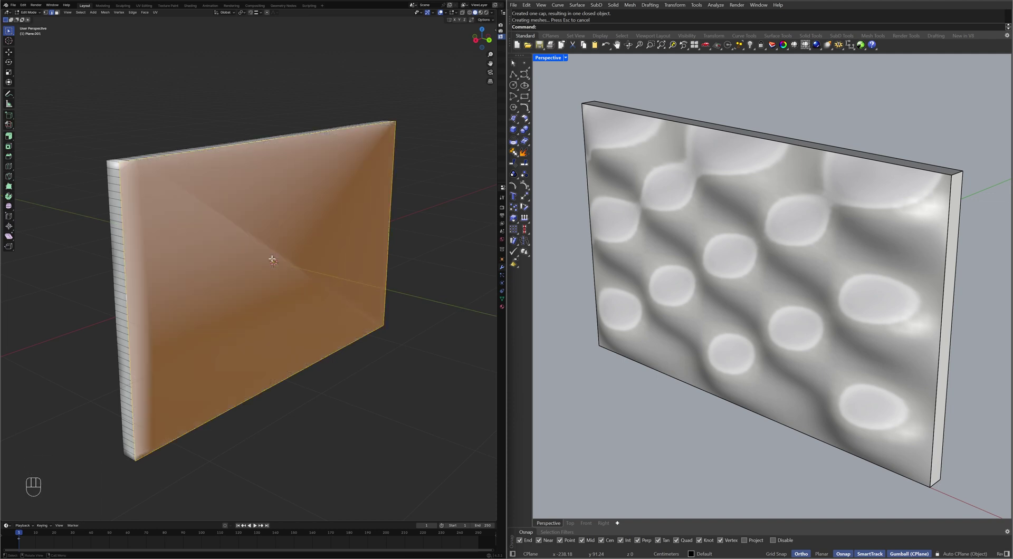
Apply Shade Auto Smooth to the thickened panel in Object Mode
{"action": "key", "text": "Tab"}
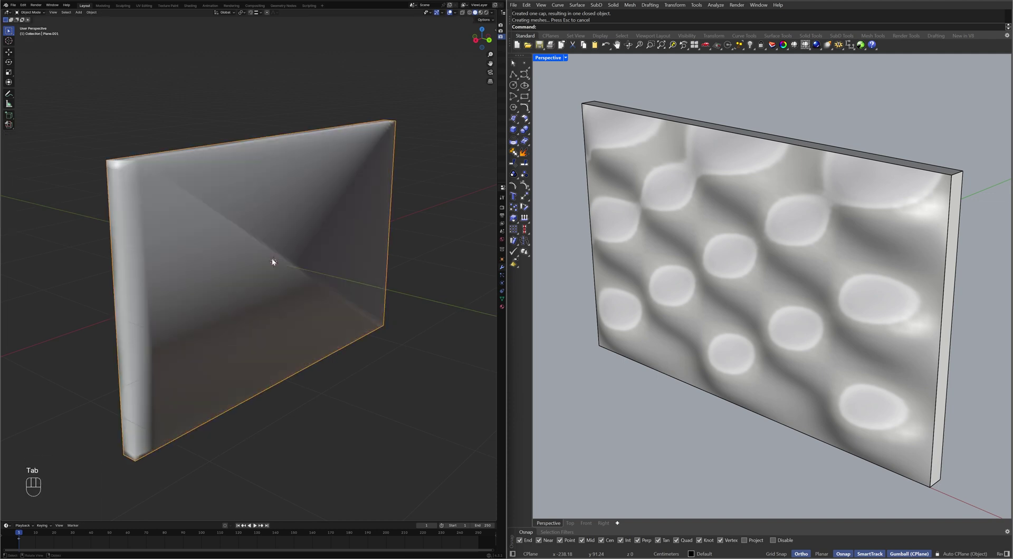
{"action": "right_click", "coordinate": [273, 261]}
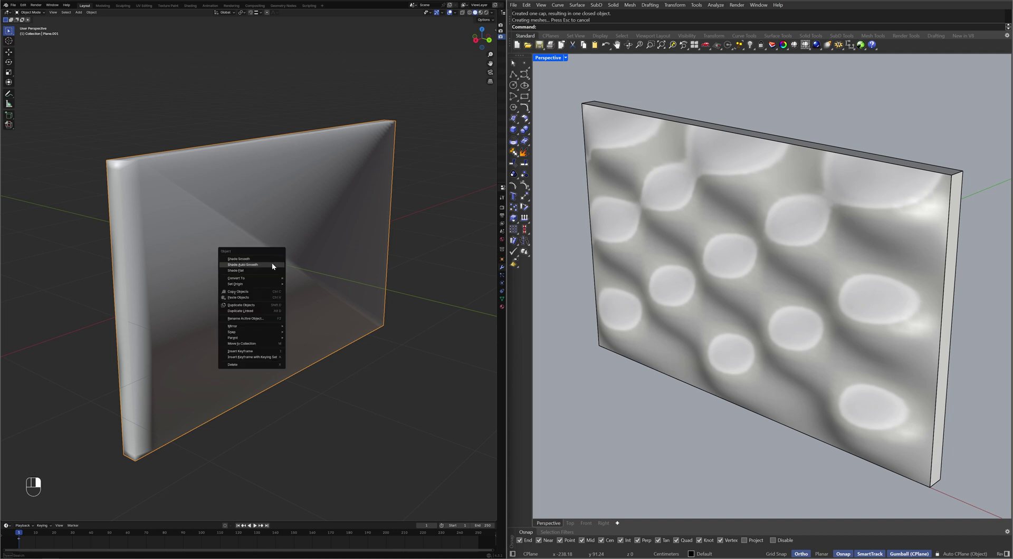
{"action": "left_click", "coordinate": [271, 261]}
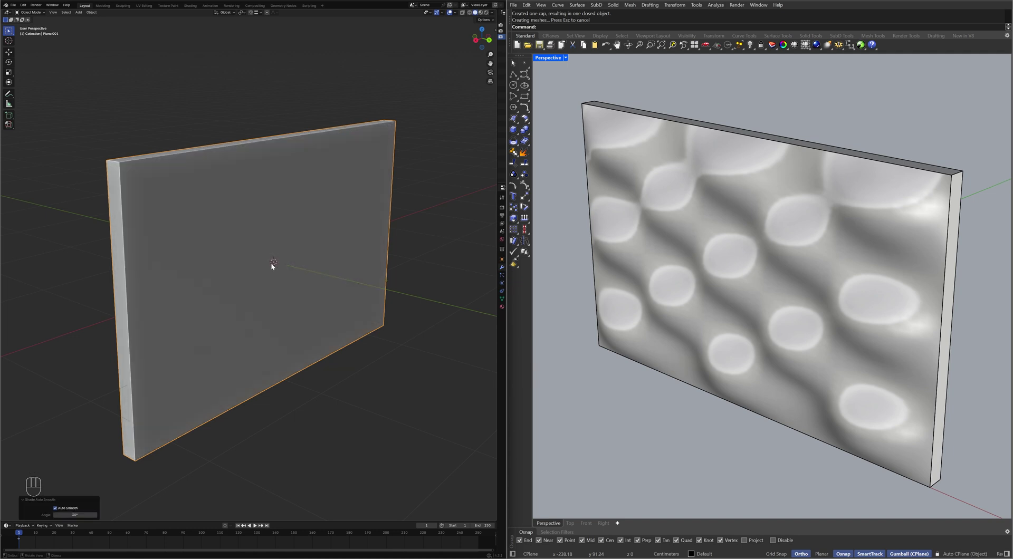
{"action": "mouse_move", "coordinate": [235, 267]}
{"action": "middle_mouse_down"}
{"action": "mouse_move", "coordinate": [301, 278]}
{"action": "mouse_move", "coordinate": [312, 255]}
{"action": "mouse_move", "coordinate": [372, 256]}
{"action": "middle_mouse_up"}
Slice the wavy panel into vertical contour curves spaced 6 apart with Contour
{"action": "left_click", "coordinate": [483, 260]}
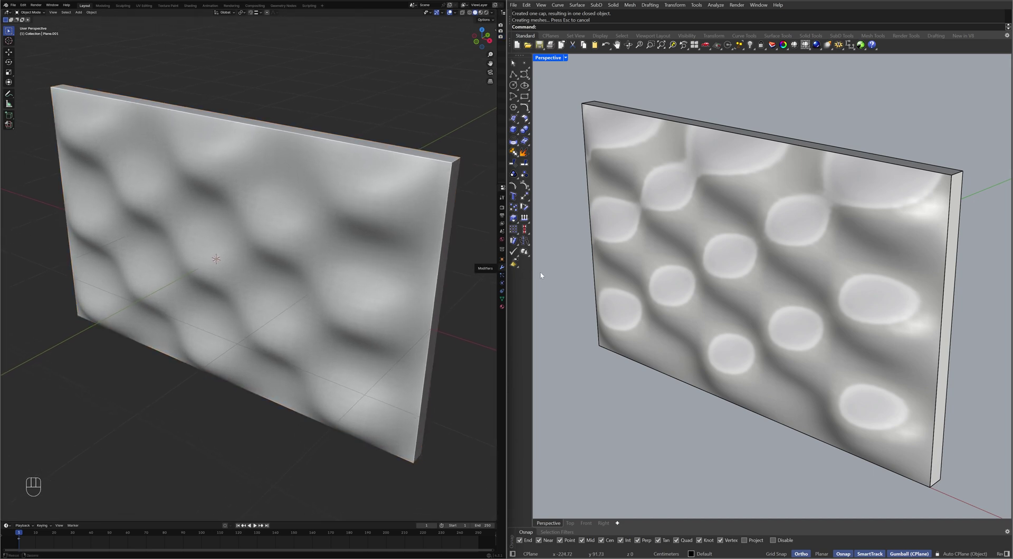
{"action": "right_click_drag", "start_coordinate": [556, 274], "coordinate": [567, 273]}
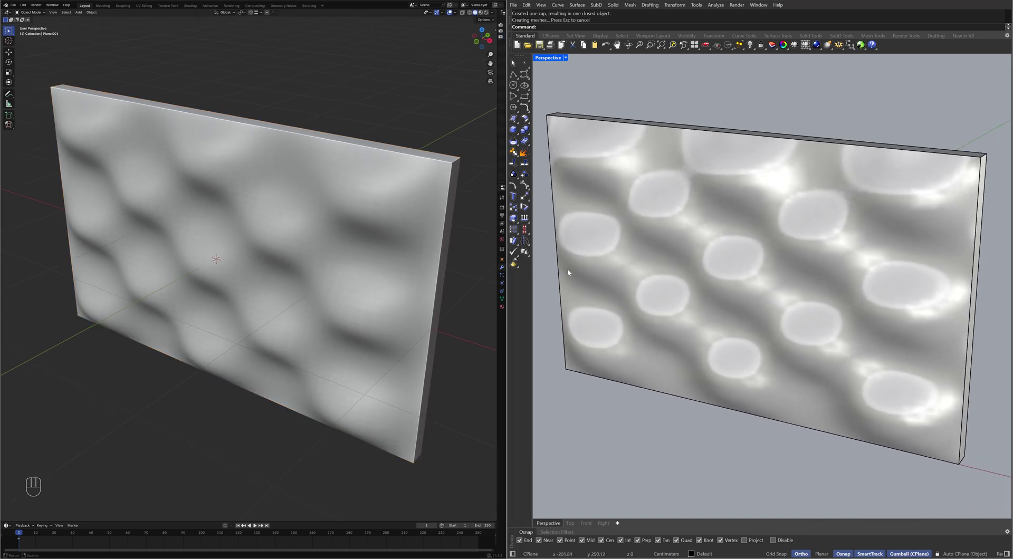
{"action": "left_click", "coordinate": [604, 269]}
{"action": "type", "text": "Contour"}
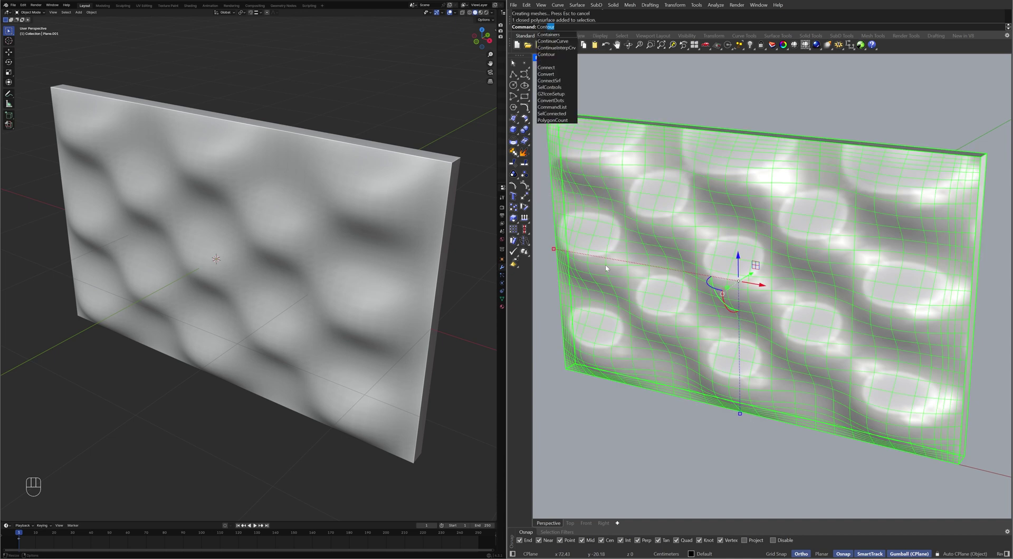
{"action": "key", "text": "Return"}
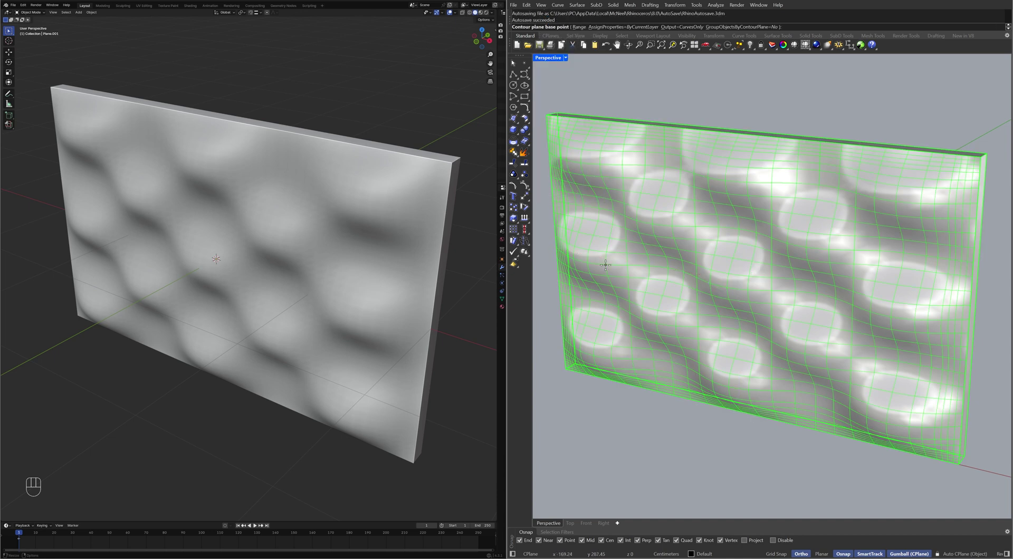
{"action": "left_click", "coordinate": [565, 364]}
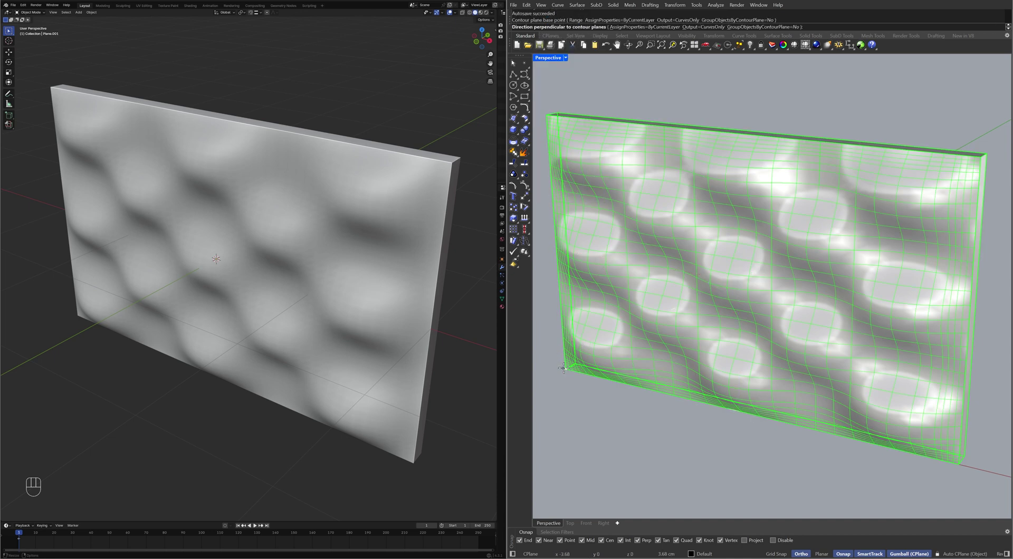
{"action": "left_click", "coordinate": [698, 425]}
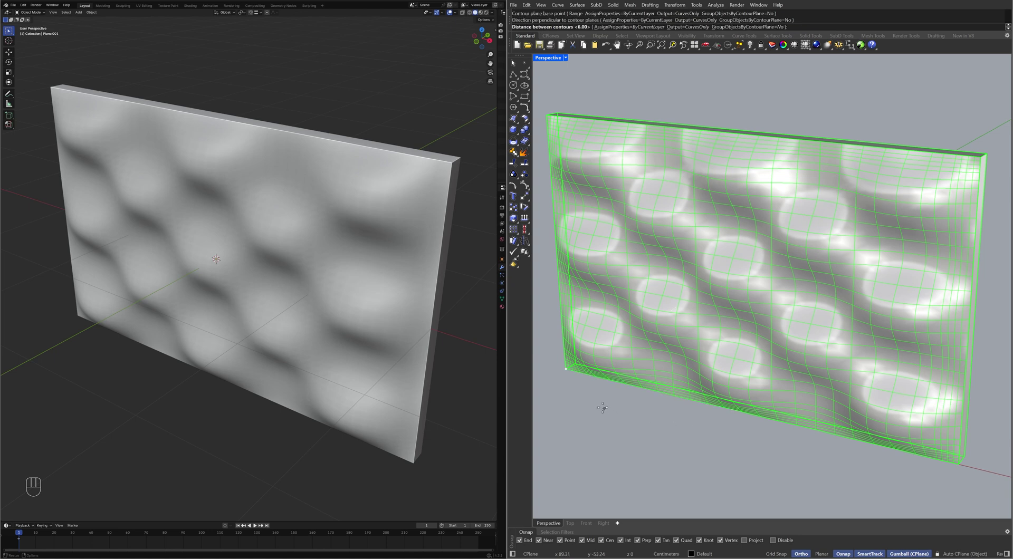
{"action": "left_click", "coordinate": [562, 372]}
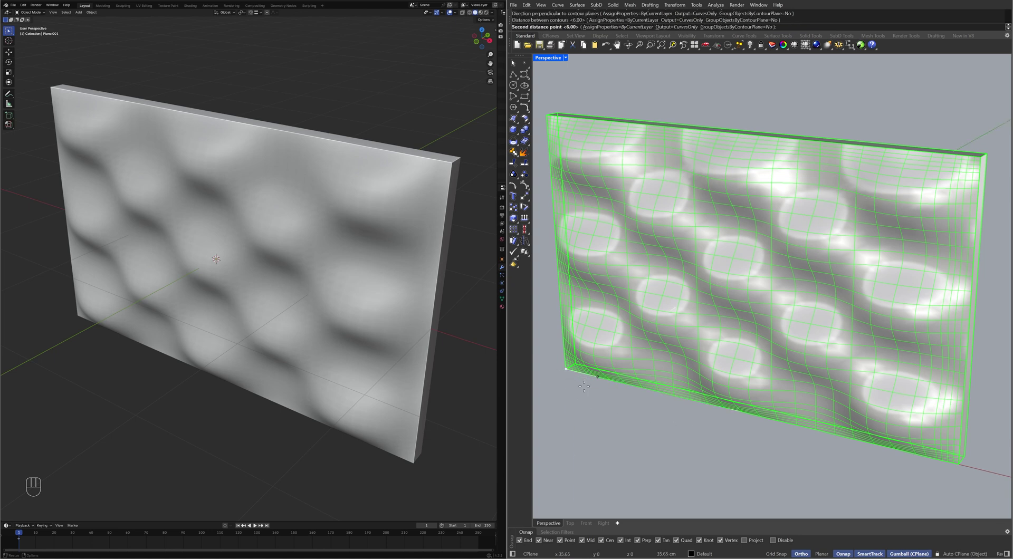
{"action": "type", "text": "6"}
{"action": "key", "text": "Return"}
Invert the selection to the solid panel and hide it, leaving only the curves
{"action": "type", "text": "Invert"}
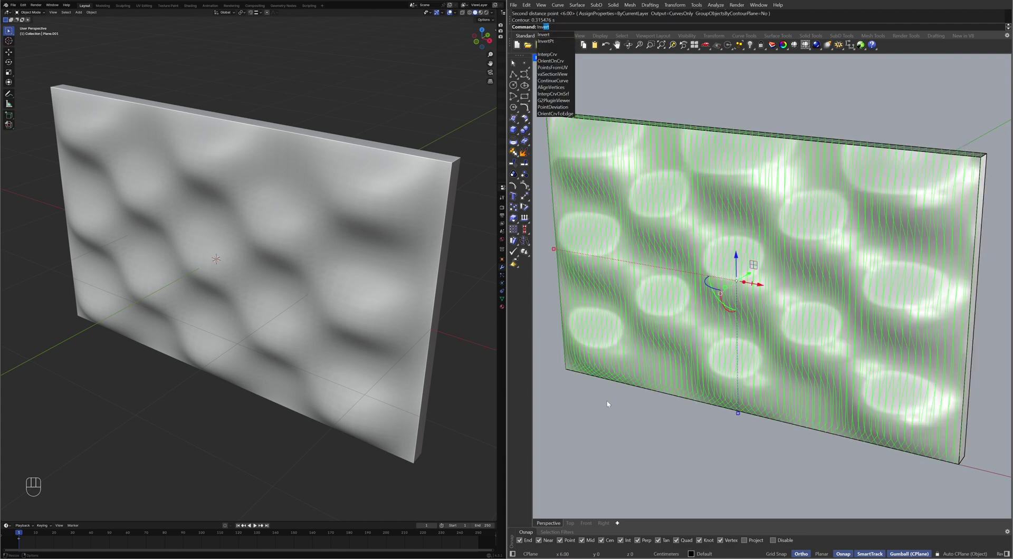
{"action": "key", "text": "Return"}
{"action": "type", "text": "Hide"}
{"action": "key", "text": "Return"}
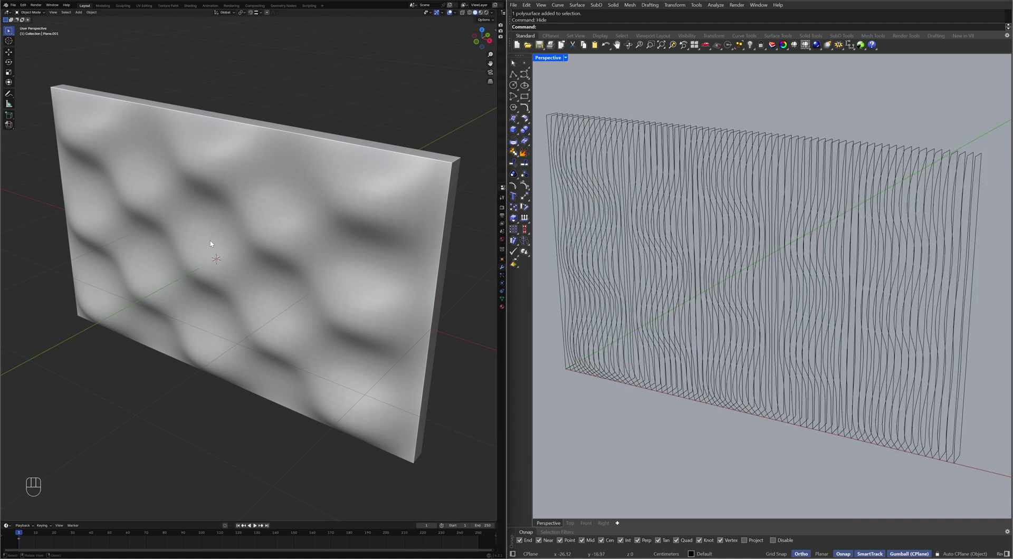
Add a mesh plane and rotate it 90° about Y to stand upright
{"action": "key", "text": "shift+a"}
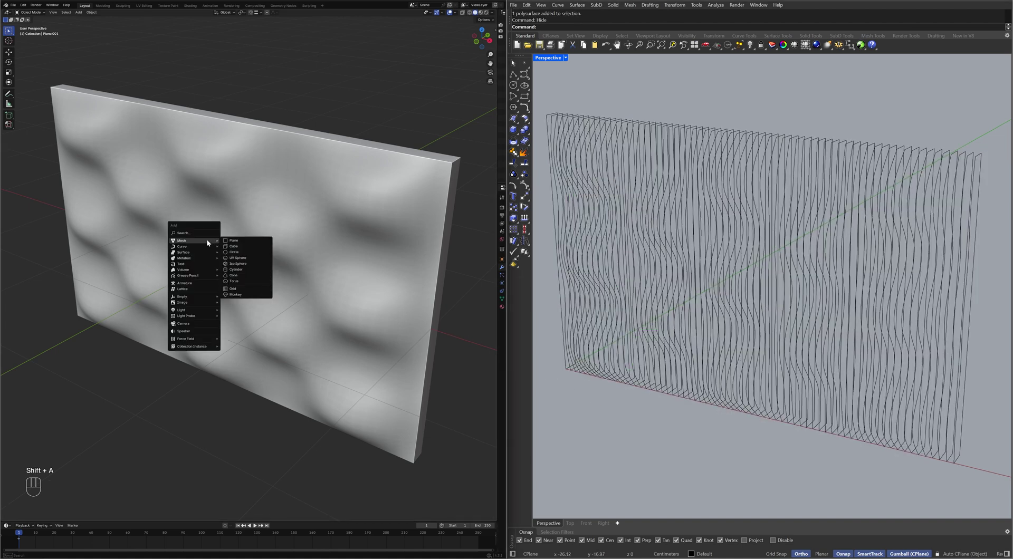
{"action": "left_click", "coordinate": [233, 240]}
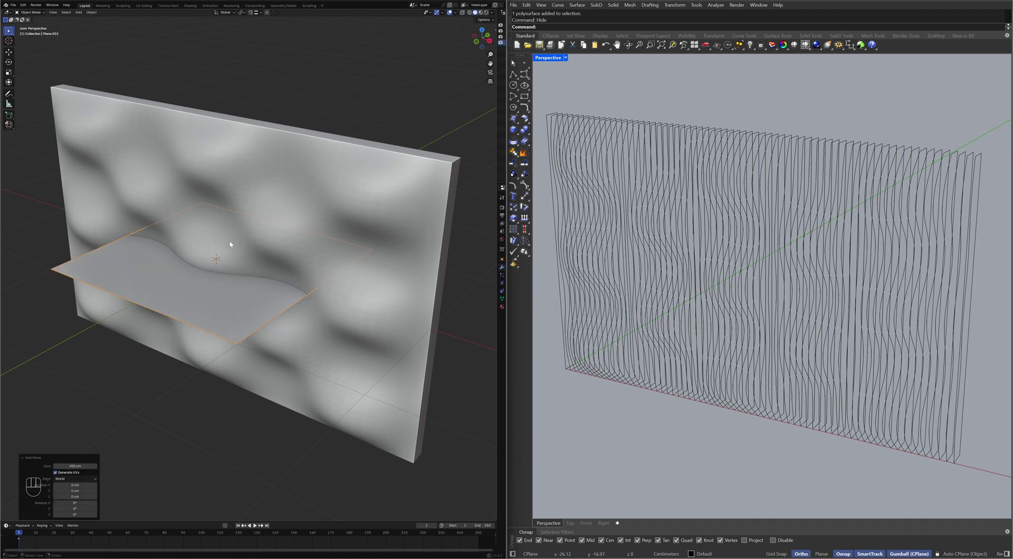
{"action": "key", "text": "r"}
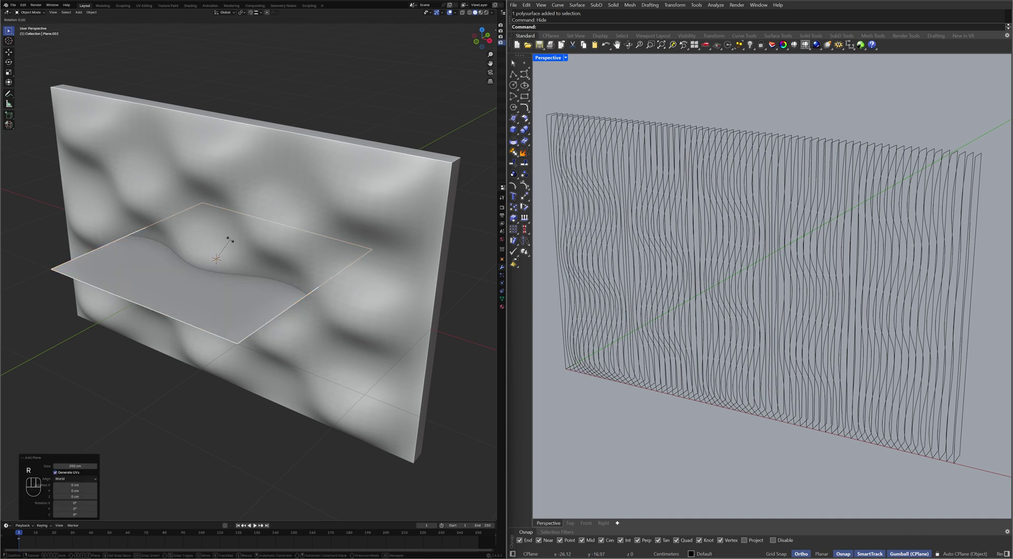
{"action": "key", "text": "y"}
{"action": "key", "text": "KP_9"}
{"action": "key", "text": "KP_0"}
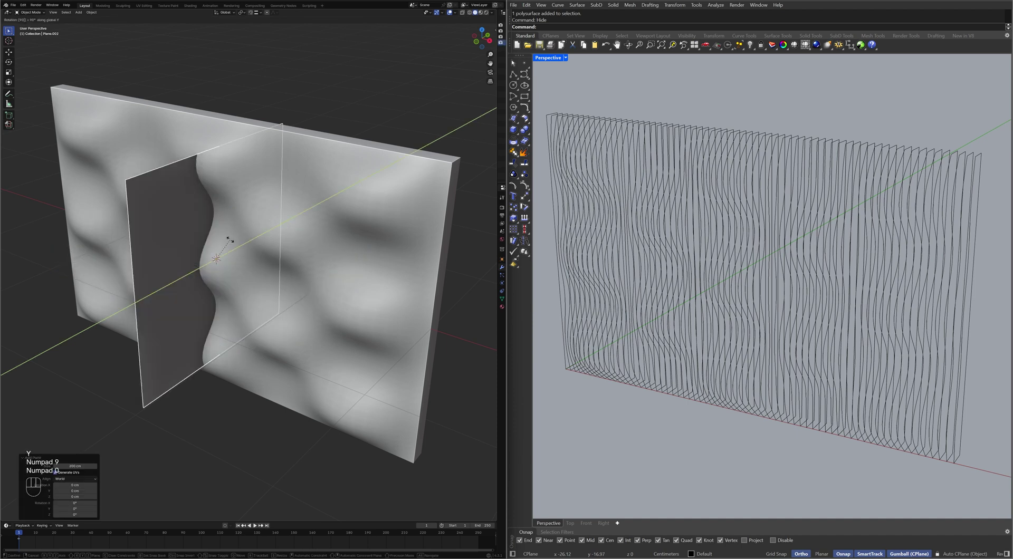
{"action": "key", "text": "KP_Enter"}
Enlarge the plane and move it along X to -200 cm at the wall's left edge
{"action": "scroll", "coordinate": [227, 248], "scroll_direction": "down", "scroll_amount": 3}
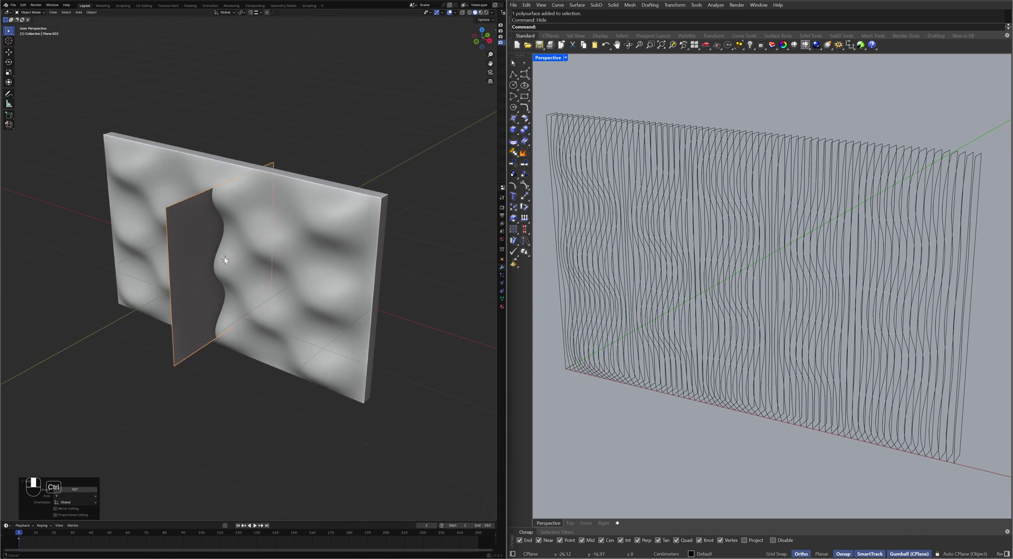
{"action": "key", "text": "s"}
{"action": "left_click", "coordinate": [248, 202]}
{"action": "key", "text": "g"}
{"action": "key", "text": "x"}
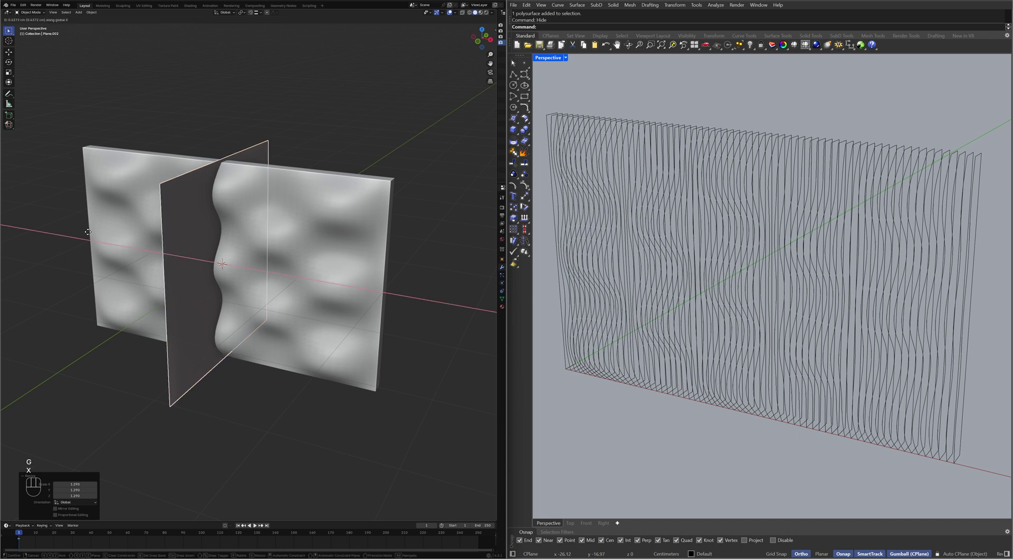
{"action": "key", "text": "ctrl"}
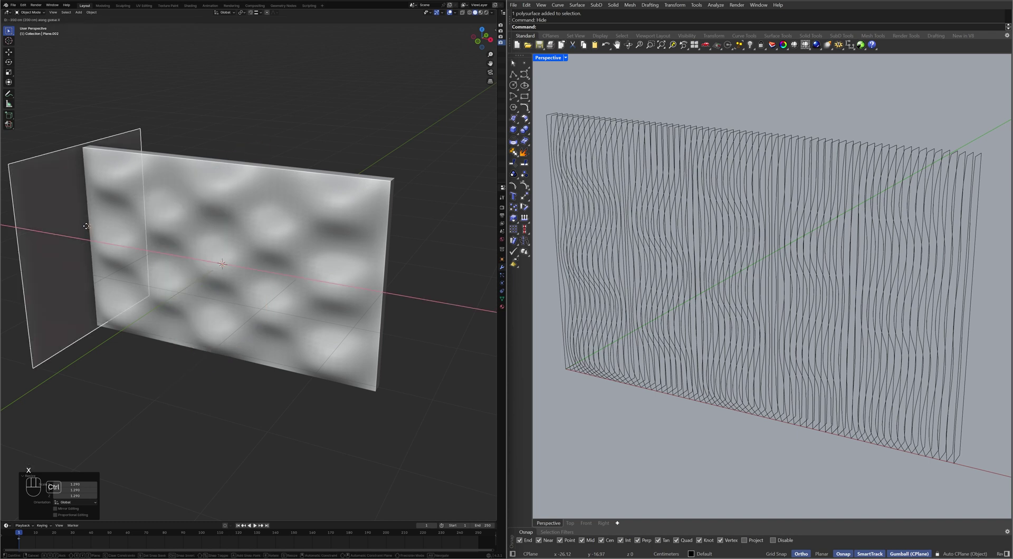
{"action": "left_click", "coordinate": [86, 225]}
{"action": "middle_click_drag", "start_coordinate": [86, 227], "coordinate": [144, 242]}
In Edit Mode, duplicate the plane 6 cm along X and repeat to fill the wall
{"action": "key", "text": "Tab"}
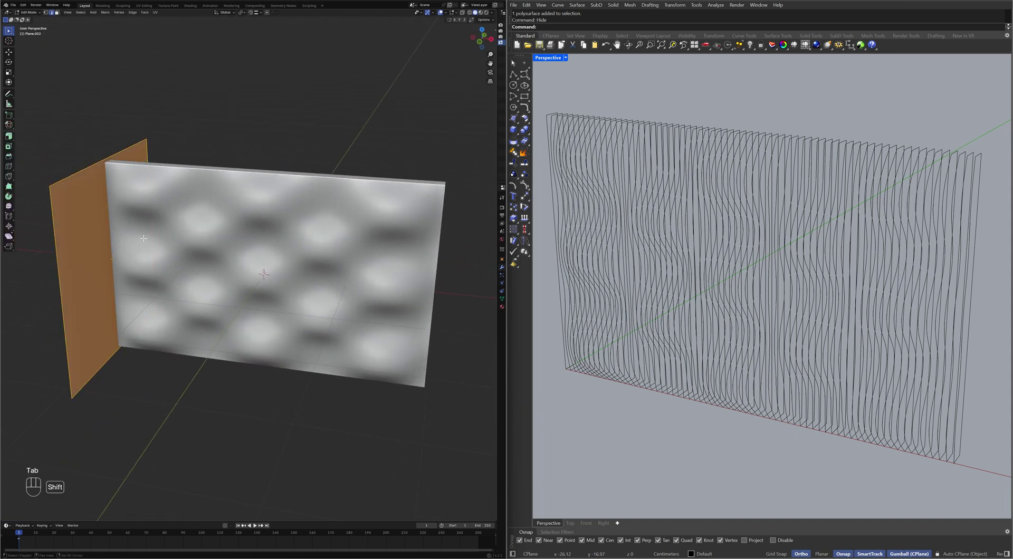
{"action": "key", "text": "shift+d"}
{"action": "type", "text": "x"}
{"action": "type", "text": "6"}
{"action": "key", "text": "KP_Enter"}
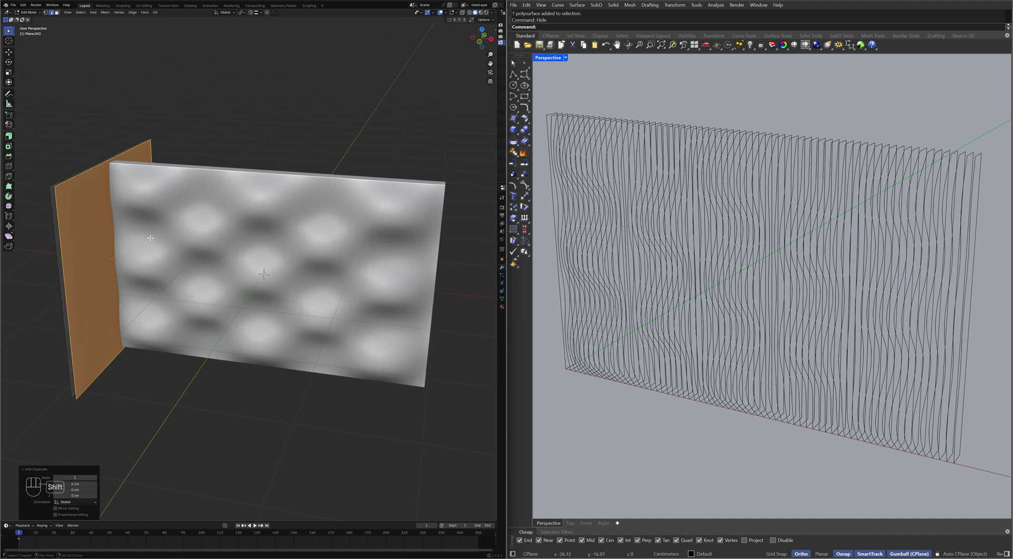
{"action": "key", "text": "shift+r"}
{"action": "key", "text": "shift+r"}
{"action": "key", "text": "shift+r"}
{"action": "key", "text": "shift+r"}
{"action": "key", "text": "shift+r"}
{"action": "key", "text": "shift+r"}
{"action": "key", "text": "shift+r"}
{"action": "key", "text": "shift+r"}
{"action": "key", "text": "shift+r"}
{"action": "key", "text": "shift+r"}
{"action": "key", "text": "shift+r"}
{"action": "key", "text": "shift+r"}
{"action": "key", "text": "shift+r"}
{"action": "key", "text": "shift+r"}
{"action": "key", "text": "shift+r"}
{"action": "key", "text": "shift+r"}
{"action": "key", "text": "shift+r"}
{"action": "key", "text": "shift+r"}
{"action": "key", "text": "shift+r"}
{"action": "key", "text": "shift+r"}
{"action": "key", "text": "shift+r"}
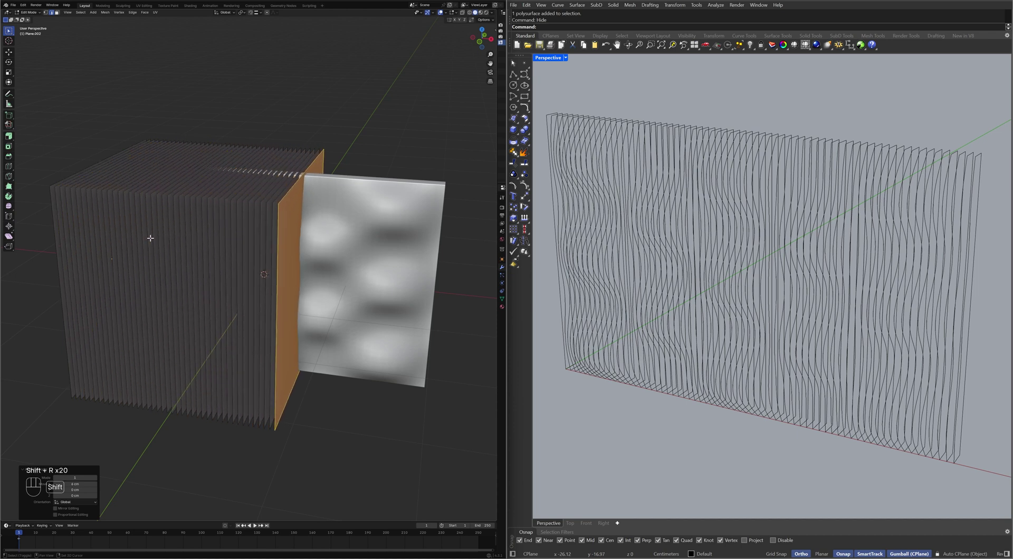
{"action": "key", "text": "shift+r"}
{"action": "key", "text": "shift+r"}
{"action": "key", "text": "shift+r"}
{"action": "key", "text": "shift+r"}
{"action": "key", "text": "shift+r"}
{"action": "key", "text": "shift+r"}
{"action": "key", "text": "shift+r"}
{"action": "key", "text": "shift+r"}
{"action": "key", "text": "shift+r"}
{"action": "key", "text": "shift+r"}
{"action": "key", "text": "shift+r"}
{"action": "key", "text": "shift+r"}
{"action": "key", "text": "shift+r"}
{"action": "key", "text": "shift+r"}
{"action": "key", "text": "shift+r"}
{"action": "key", "text": "shift+r"}
{"action": "key", "text": "shift+r"}
{"action": "key", "text": "shift+r"}
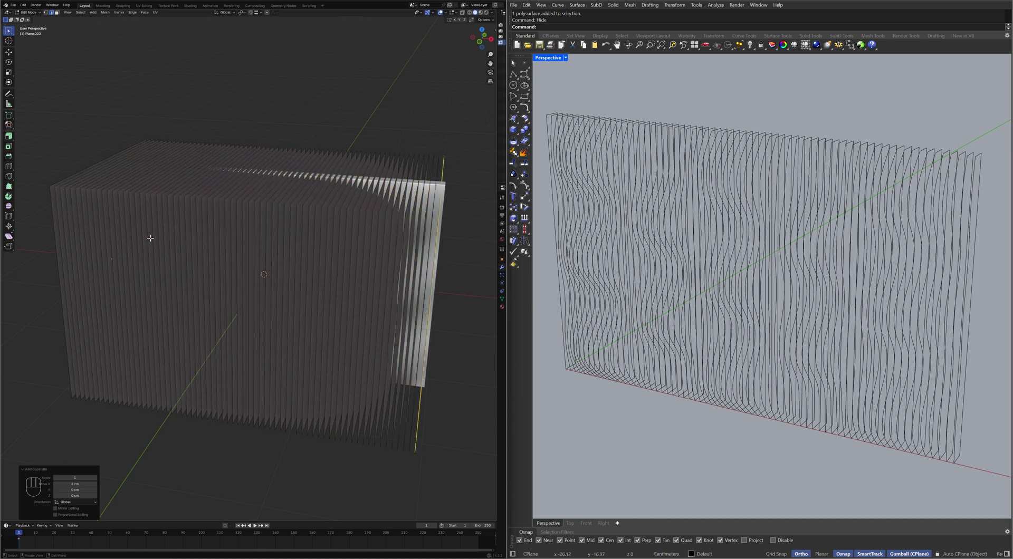
{"action": "key", "text": "Tab"}
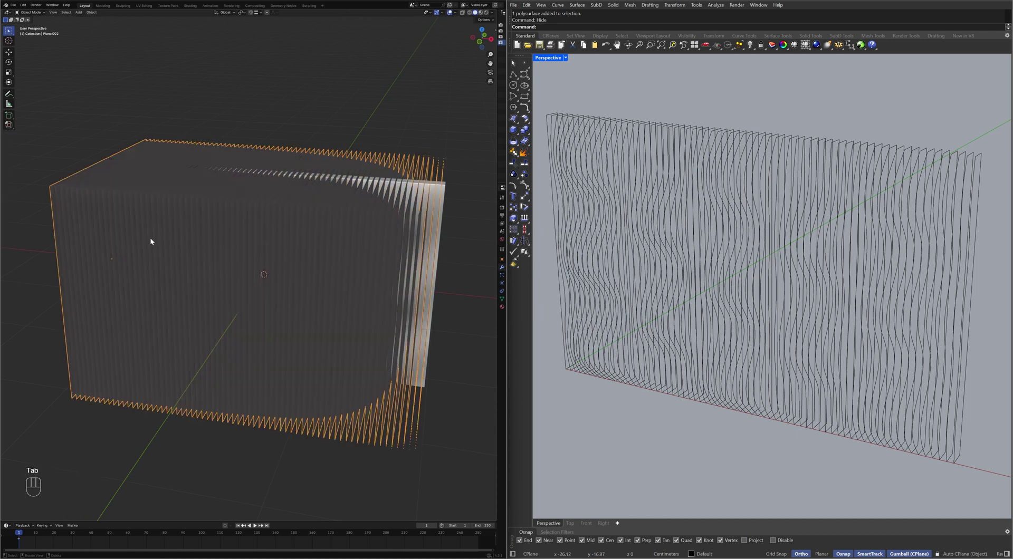
Orbit the slices and widen the outliner and properties area
{"action": "middle_click_drag", "start_coordinate": [418, 262], "coordinate": [389, 260]}
{"action": "left_click_drag", "start_coordinate": [498, 255], "coordinate": [403, 257]}
{"action": "left_click", "coordinate": [318, 235]}
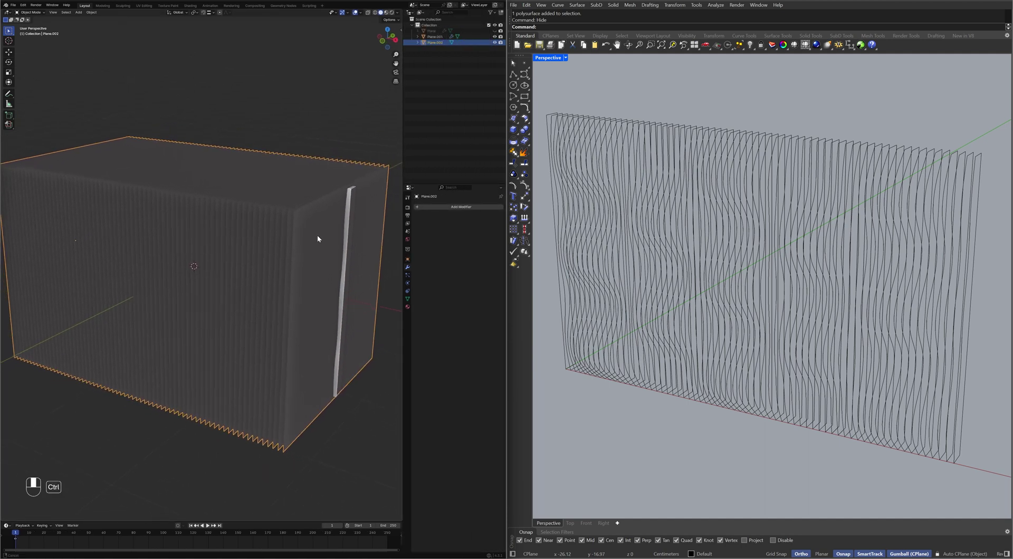
Apply a Fast Intersect Boolean to the planes using the bulging wall Plane.001
{"action": "left_click", "coordinate": [445, 205]}
{"action": "mouse_move", "coordinate": [440, 207]}
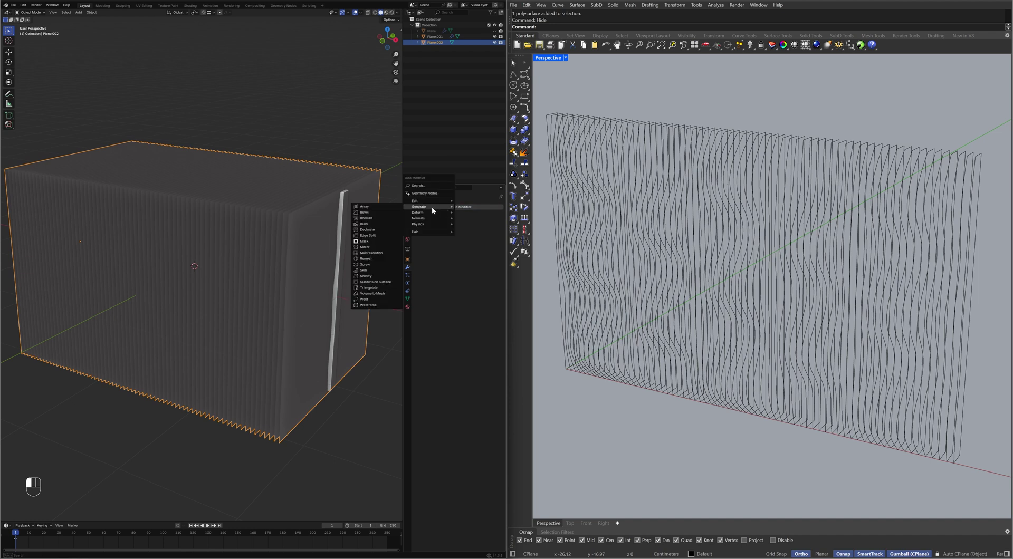
{"action": "left_click", "coordinate": [380, 218]}
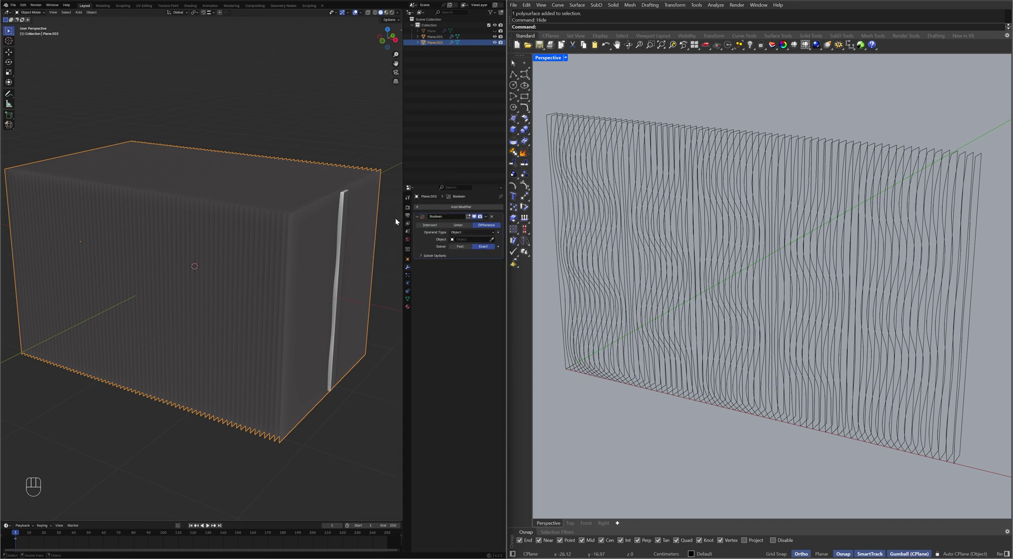
{"action": "left_click", "coordinate": [431, 227]}
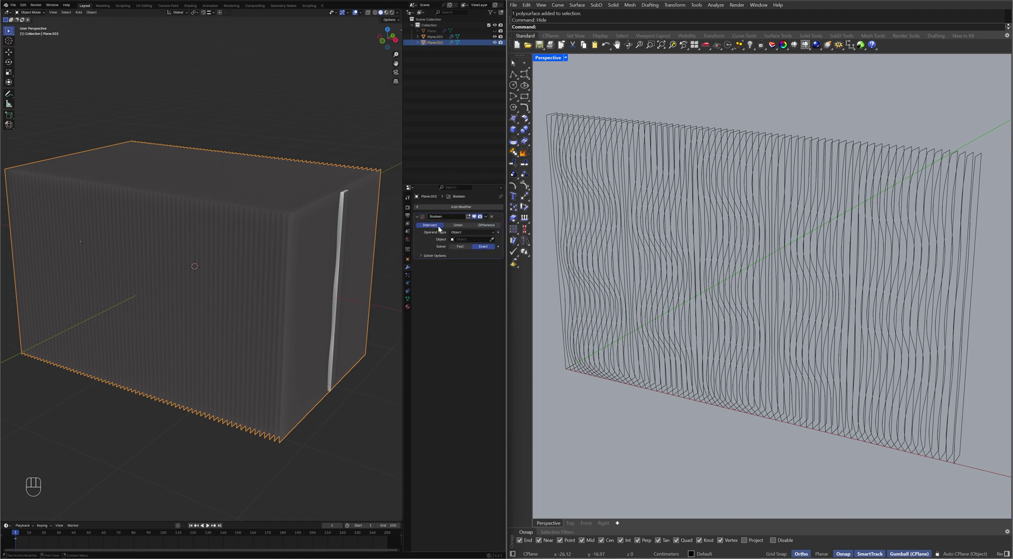
{"action": "left_click", "coordinate": [492, 241]}
{"action": "left_click", "coordinate": [344, 226]}
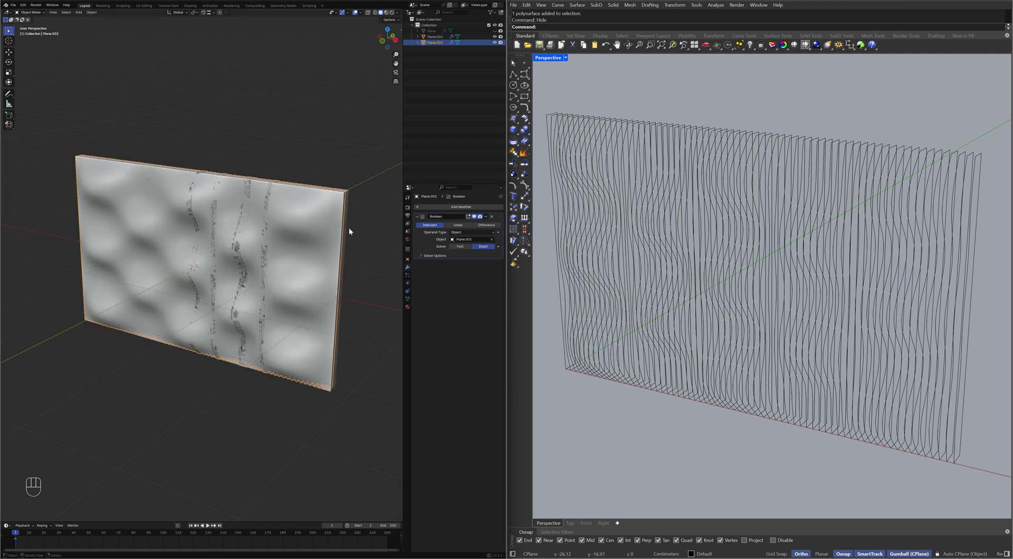
{"action": "left_click", "coordinate": [466, 248]}
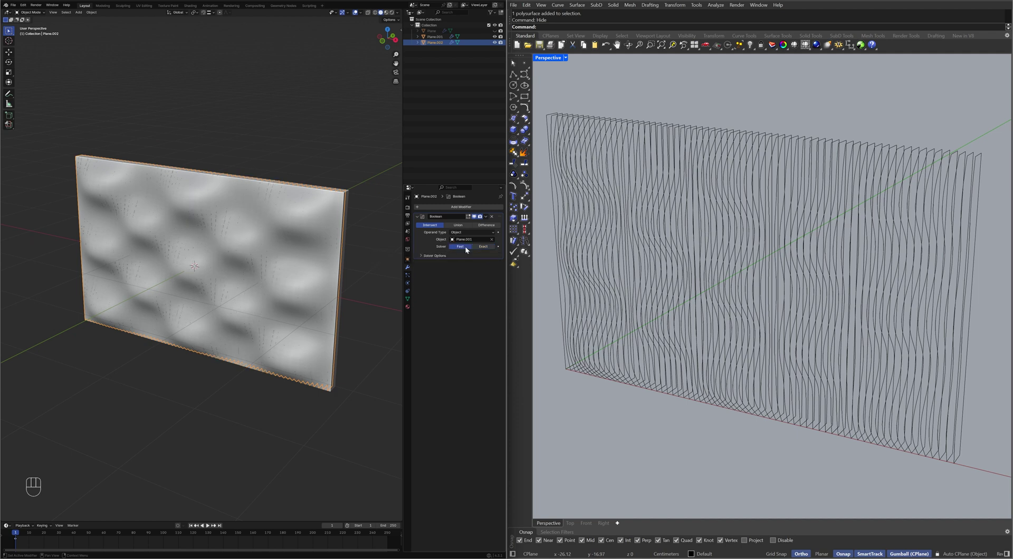
{"action": "key", "text": "ctrl"}
{"action": "key", "text": "ctrl+a"}
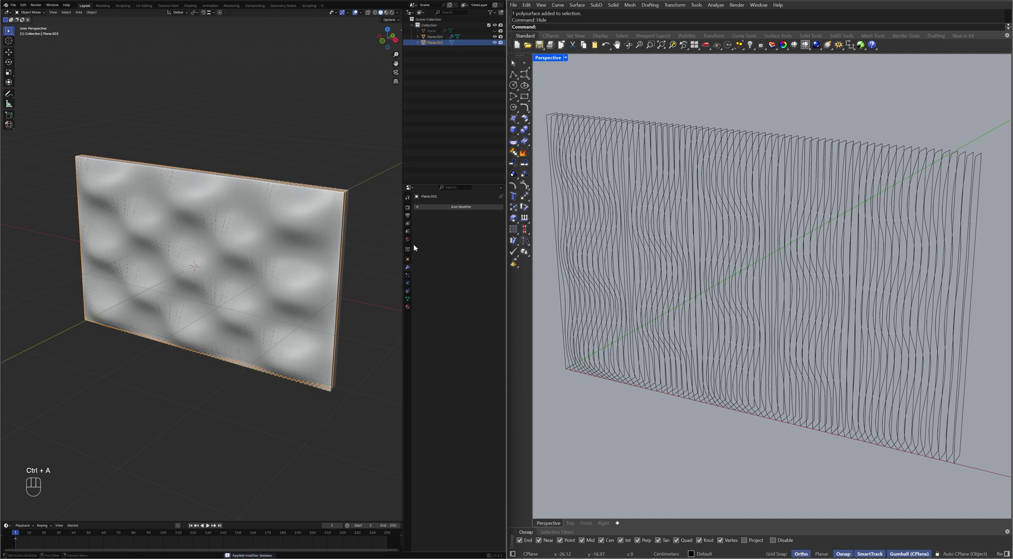
Hide the original bulging wall to reveal the wavy fins
{"action": "left_click_drag", "start_coordinate": [403, 246], "coordinate": [497, 246]}
{"action": "key", "text": "ctrl"}
{"action": "scroll", "coordinate": [320, 250], "scroll_direction": "up", "scroll_amount": 2}
{"action": "scroll", "coordinate": [320, 250], "scroll_direction": "up", "scroll_amount": 2}
{"action": "scroll", "coordinate": [319, 243], "scroll_direction": "down", "scroll_amount": 2, "text": "ctrl"}
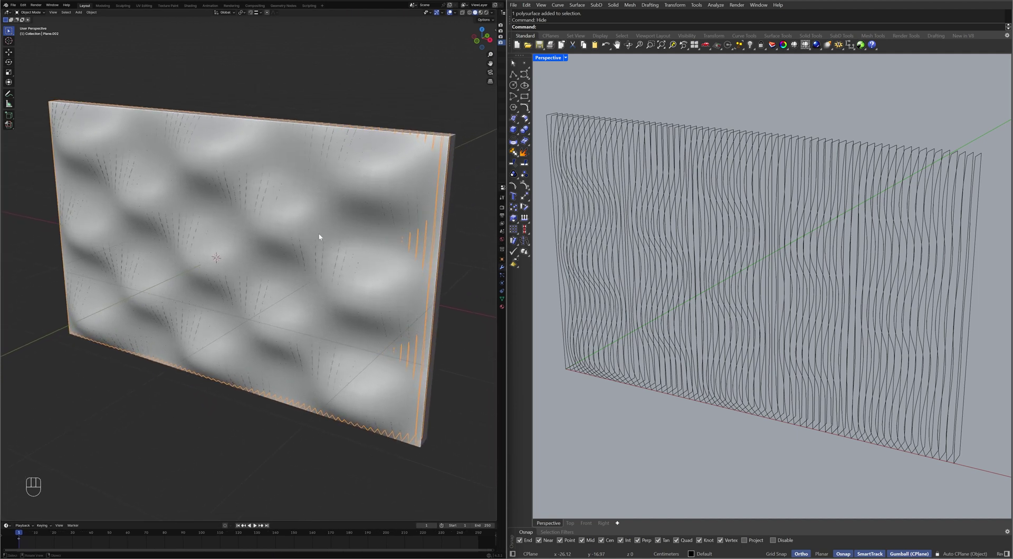
{"action": "left_click", "coordinate": [324, 230]}
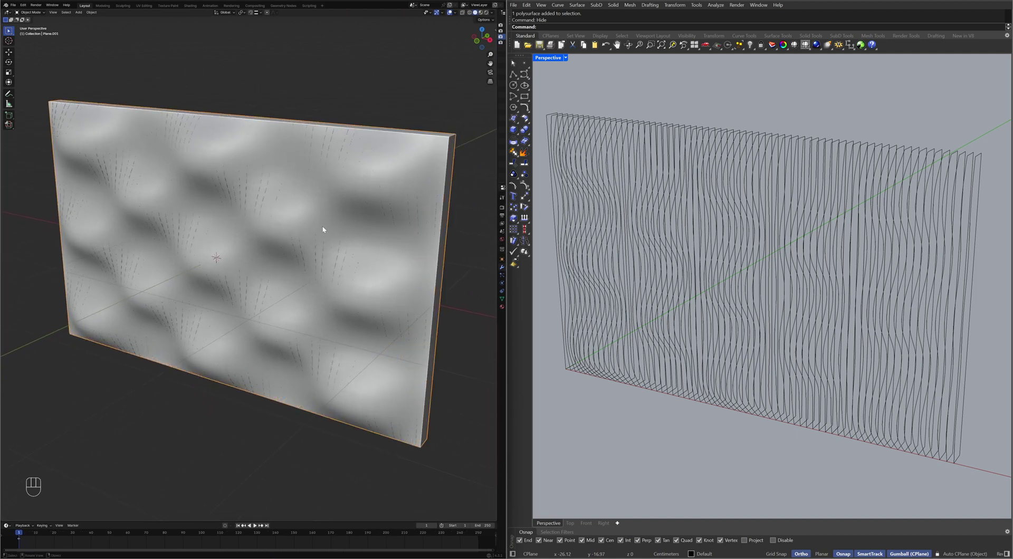
{"action": "key", "text": "h"}
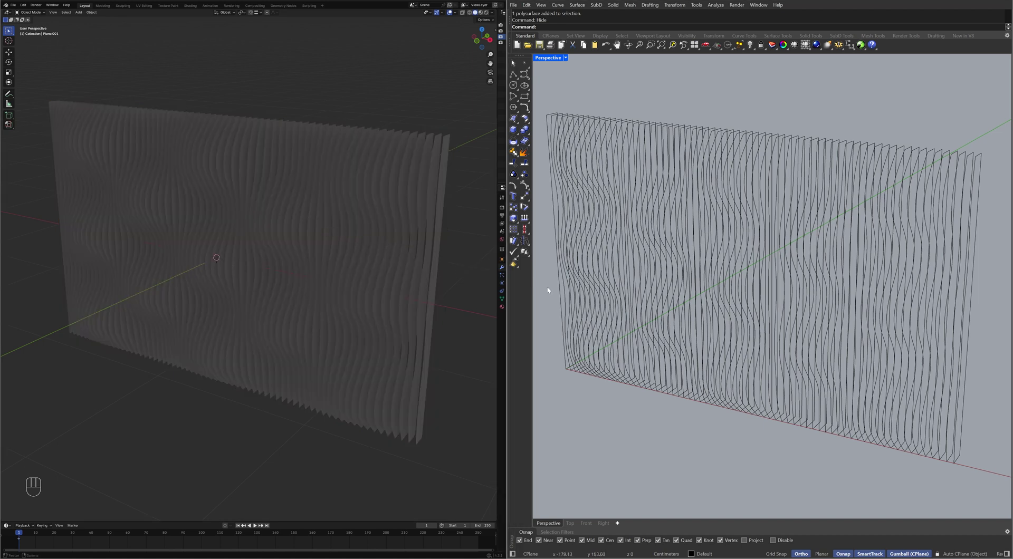
Extrude all contour curves 1.25 to both sides as solids with ExtrudeCrv
{"action": "key", "text": "ctrl+a"}
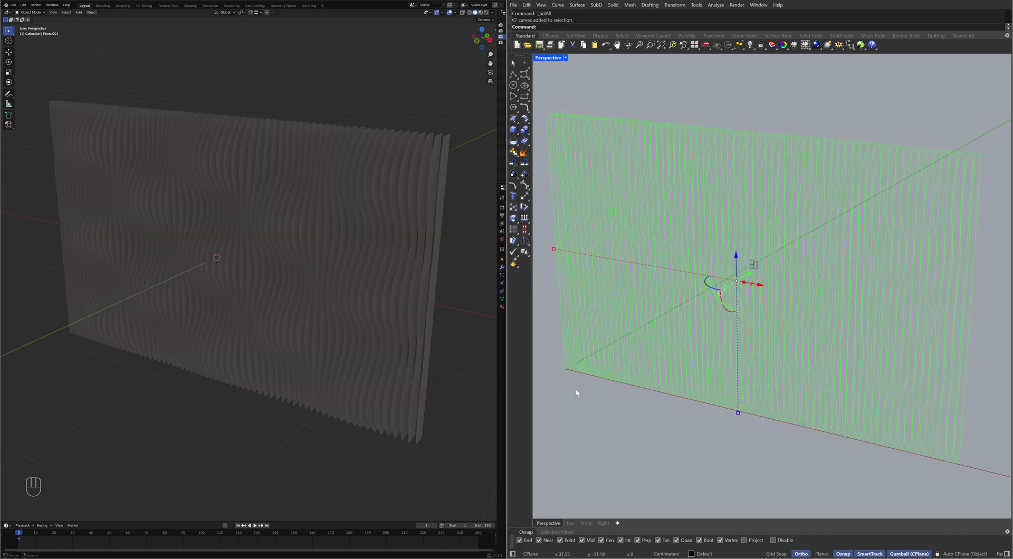
{"action": "key", "text": "Up"}
{"action": "key", "text": "Return"}
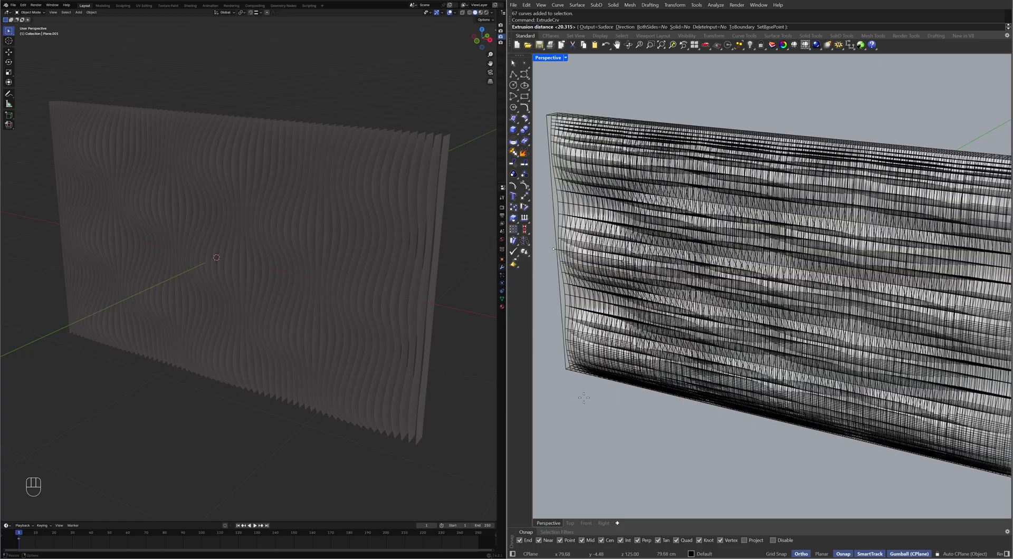
{"action": "type", "text": "b"}
{"action": "key", "text": "Return"}
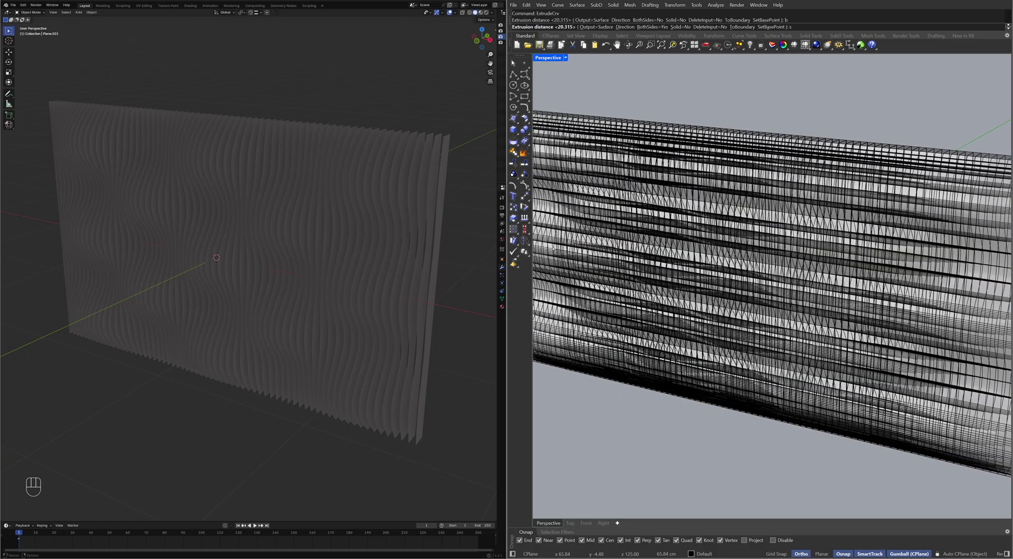
{"action": "type", "text": "s"}
{"action": "key", "text": "Return"}
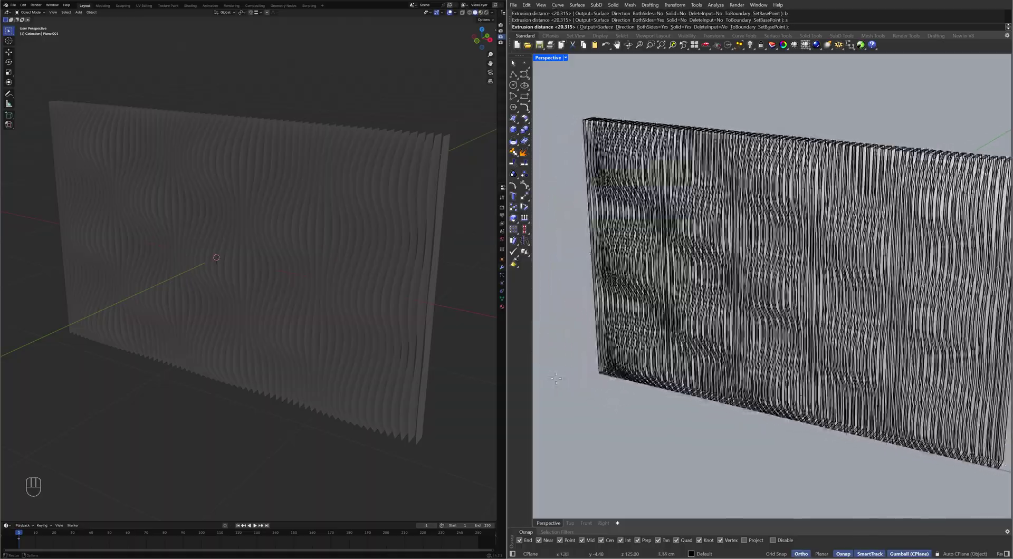
{"action": "type", "text": "1.25"}
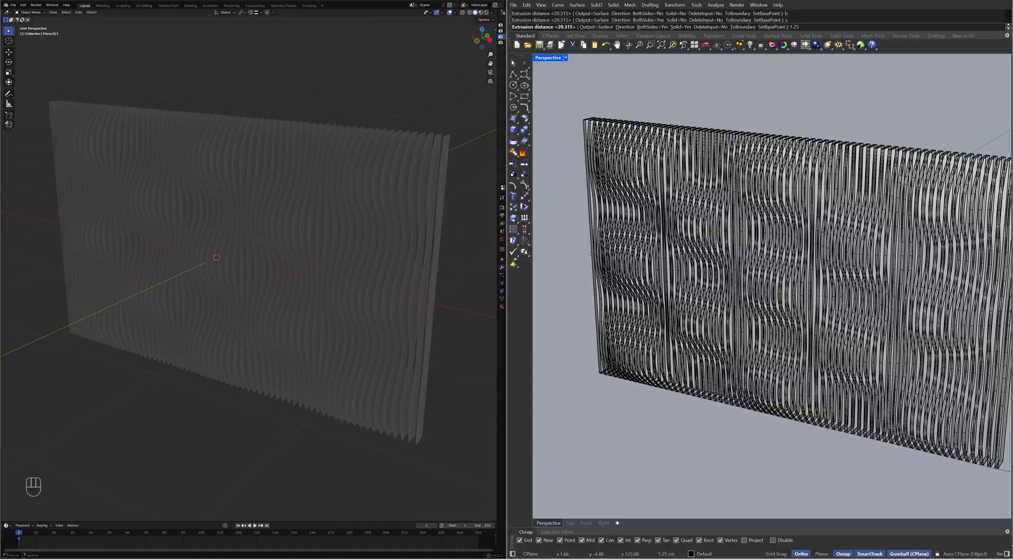
{"action": "key", "text": "Return"}
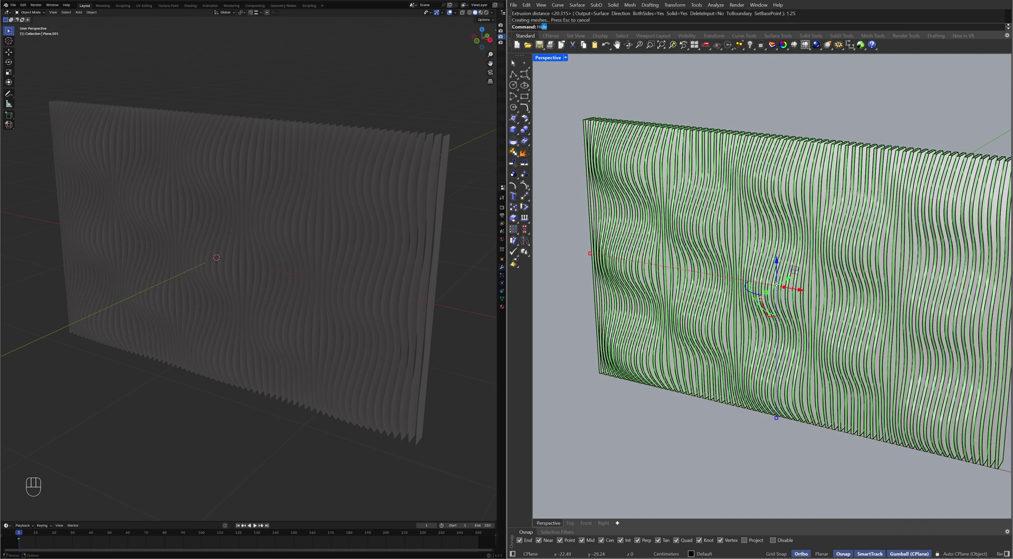
Hide the selected objects and orbit around the finned wall to inspect it
{"action": "key", "text": "ctrl+h"}
{"action": "mouse_move", "coordinate": [588, 377]}
{"action": "right_mouse_down"}
{"action": "mouse_move", "coordinate": [699, 346]}
{"action": "mouse_move", "coordinate": [647, 331]}
{"action": "right_mouse_up"}
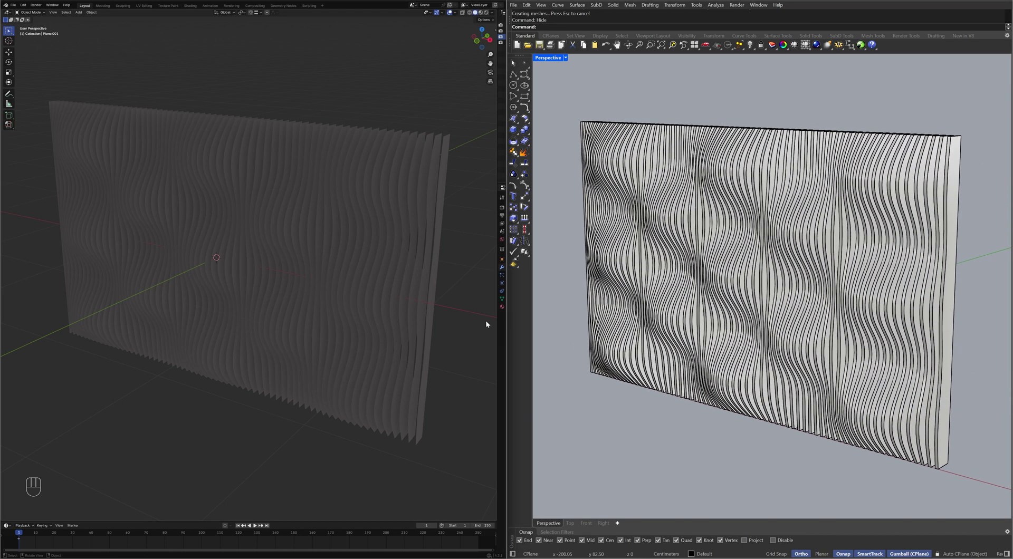
{"action": "left_click_drag", "start_coordinate": [498, 319], "coordinate": [385, 319]}
Add a Solidify modifier to the fins with Offset 0 and Thickness 2.5 cm
{"action": "scroll", "coordinate": [286, 254], "scroll_direction": "down", "scroll_amount": 2}
{"action": "left_click", "coordinate": [279, 283]}
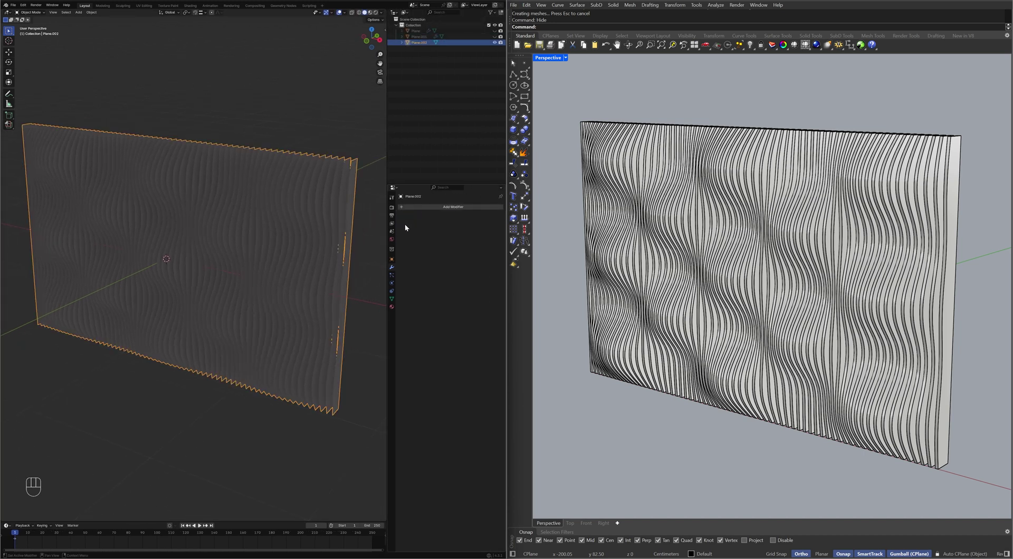
{"action": "left_click", "coordinate": [432, 207]}
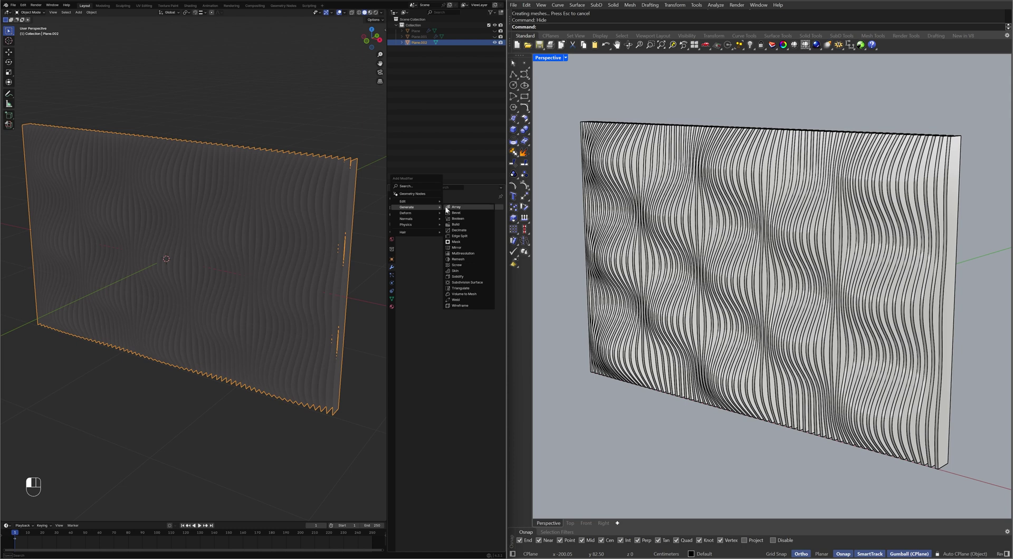
{"action": "left_click", "coordinate": [457, 276]}
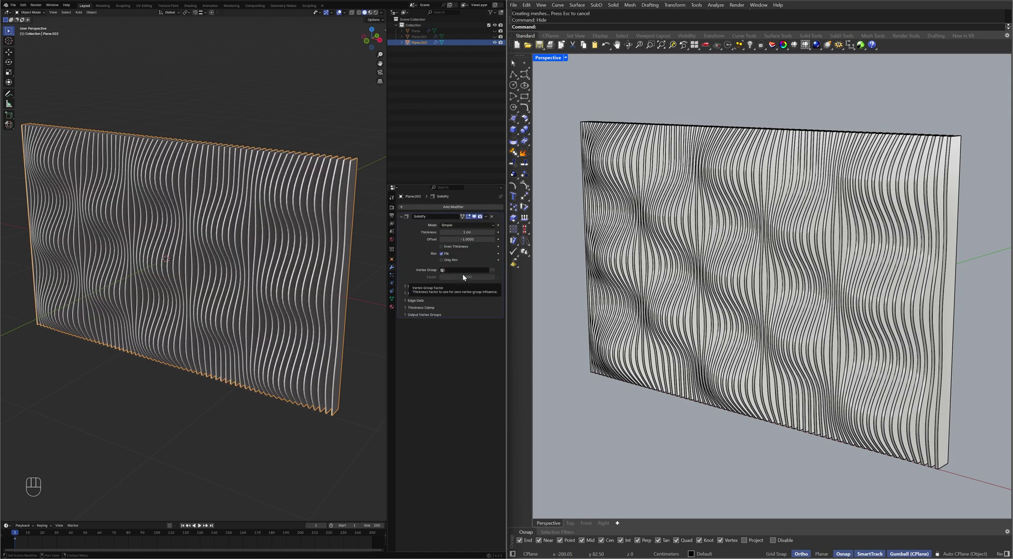
{"action": "double_click", "coordinate": [466, 240]}
{"action": "type", "text": "0"}
{"action": "key", "text": "Return"}
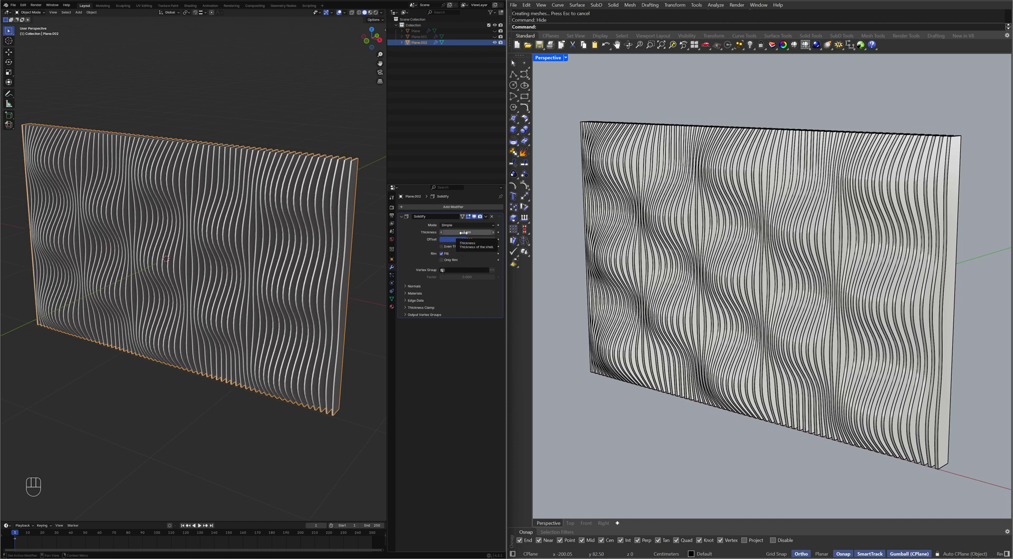
{"action": "double_click", "coordinate": [463, 233]}
{"action": "type", "text": "2"}
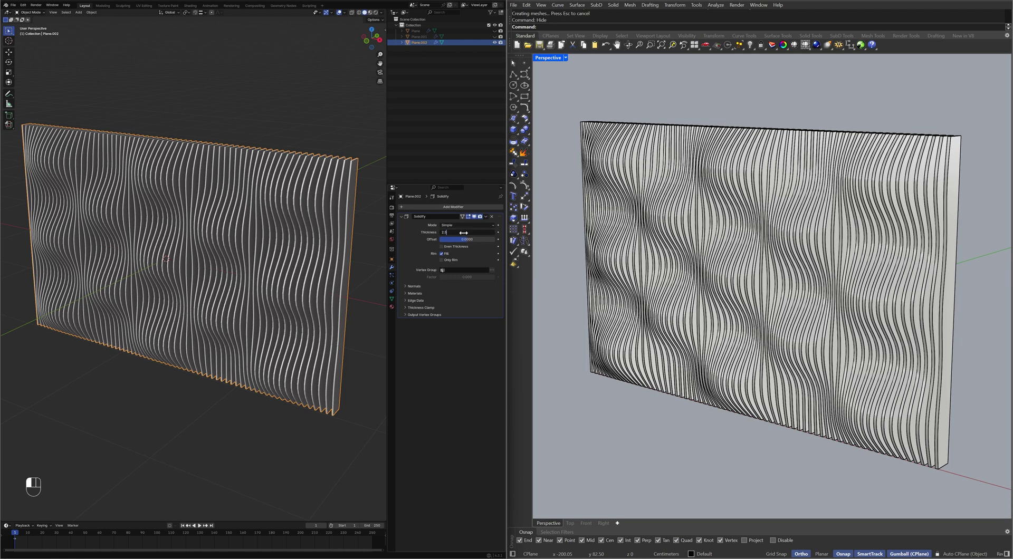
{"action": "type", "text": ".5"}
{"action": "key", "text": "Return"}
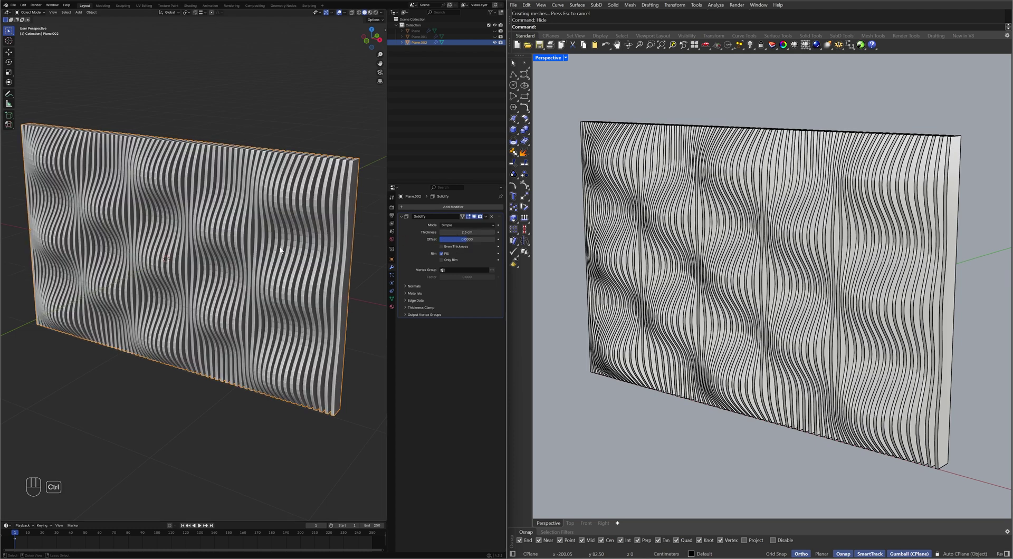
Apply all transforms to the fin object and apply the Solidify modifier
{"action": "key", "text": "ctrl+a"}
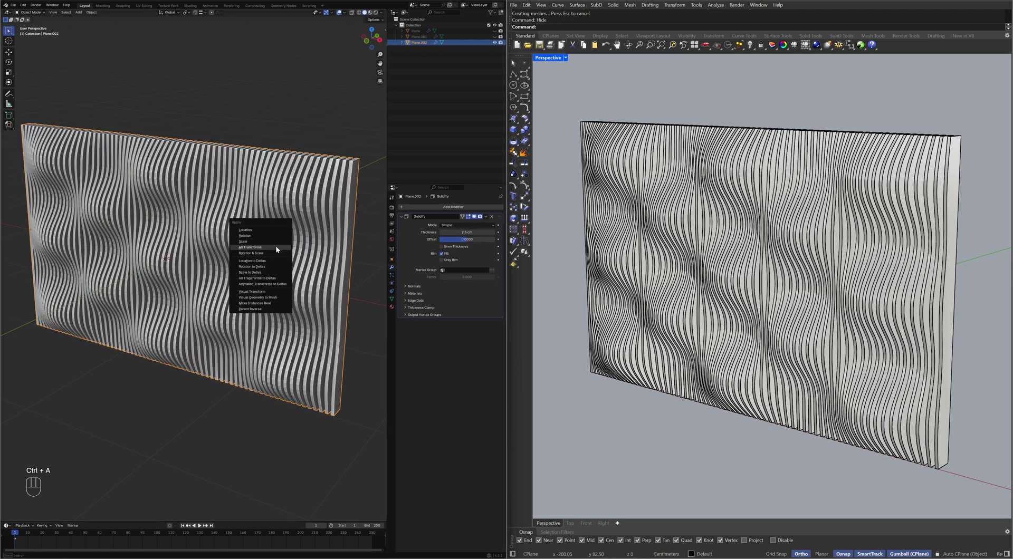
{"action": "left_click", "coordinate": [275, 247]}
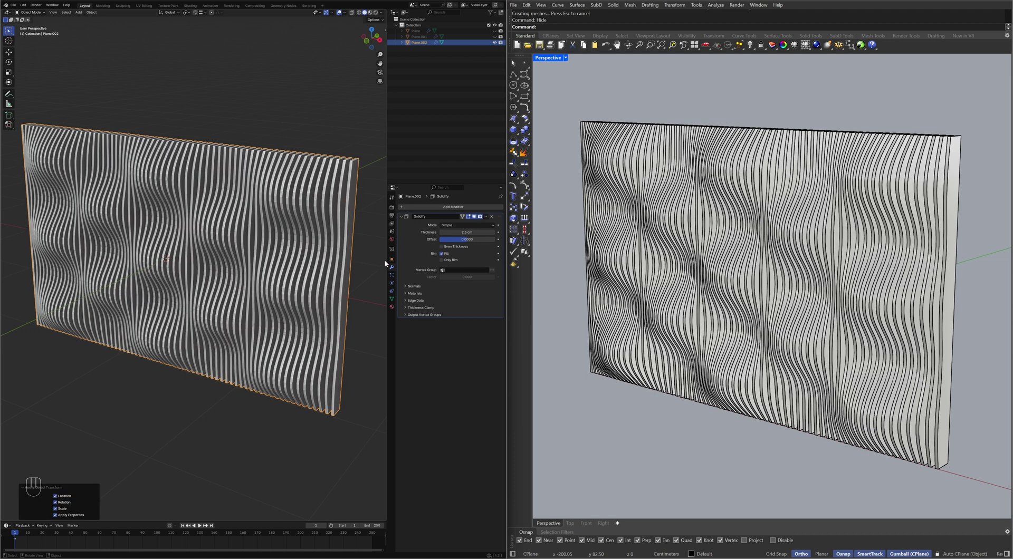
{"action": "key", "text": "ctrl"}
{"action": "key", "text": "ctrl+a"}
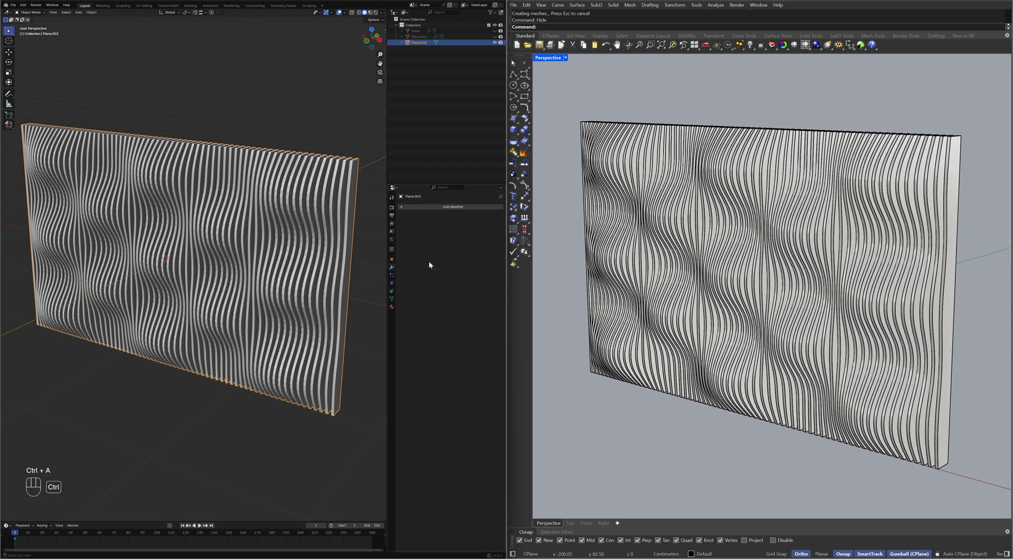
{"action": "left_click_drag", "start_coordinate": [388, 269], "coordinate": [497, 275]}
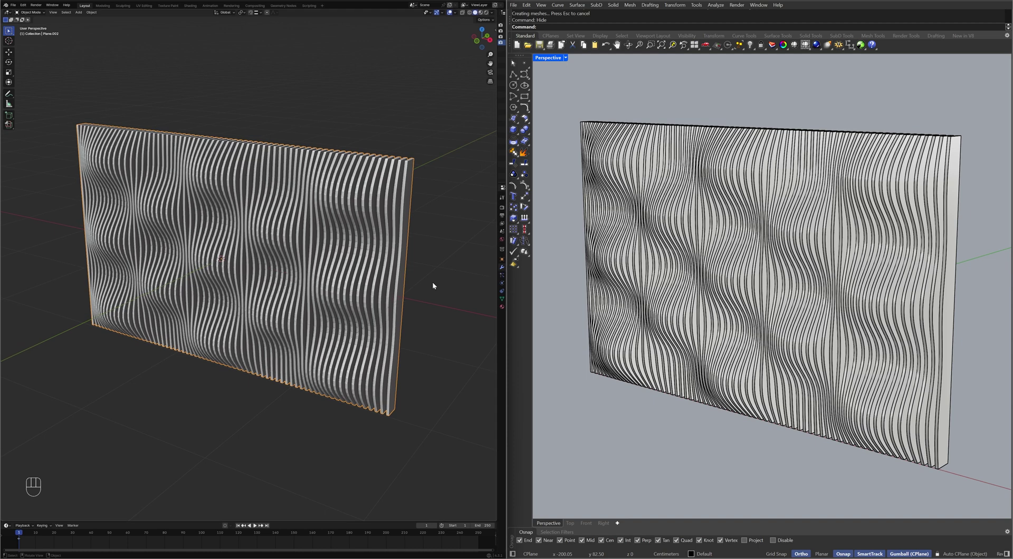
Apply Shade Auto Smooth at 30° to the fins, zoom in, and deselect them
{"action": "right_click", "coordinate": [339, 296]}
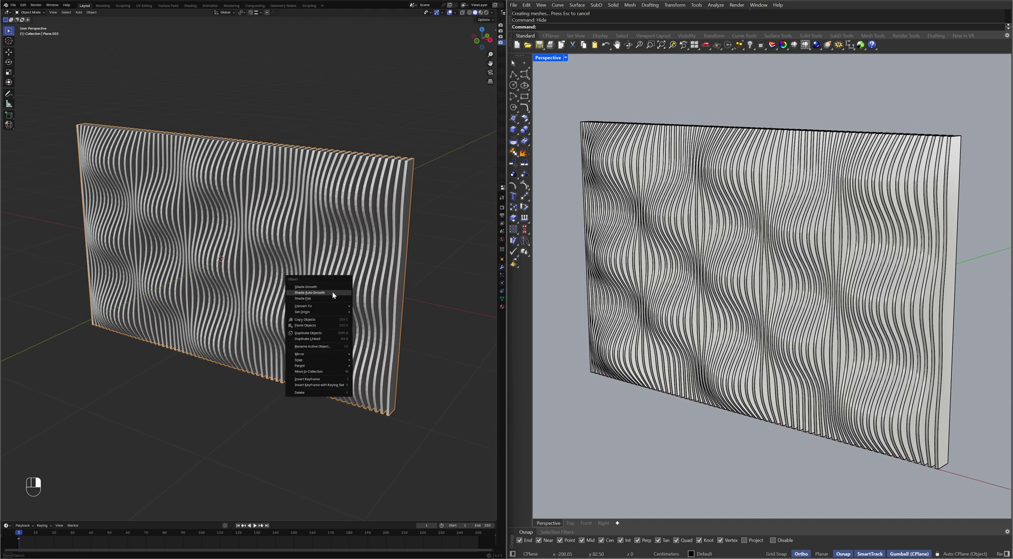
{"action": "left_click", "coordinate": [333, 294]}
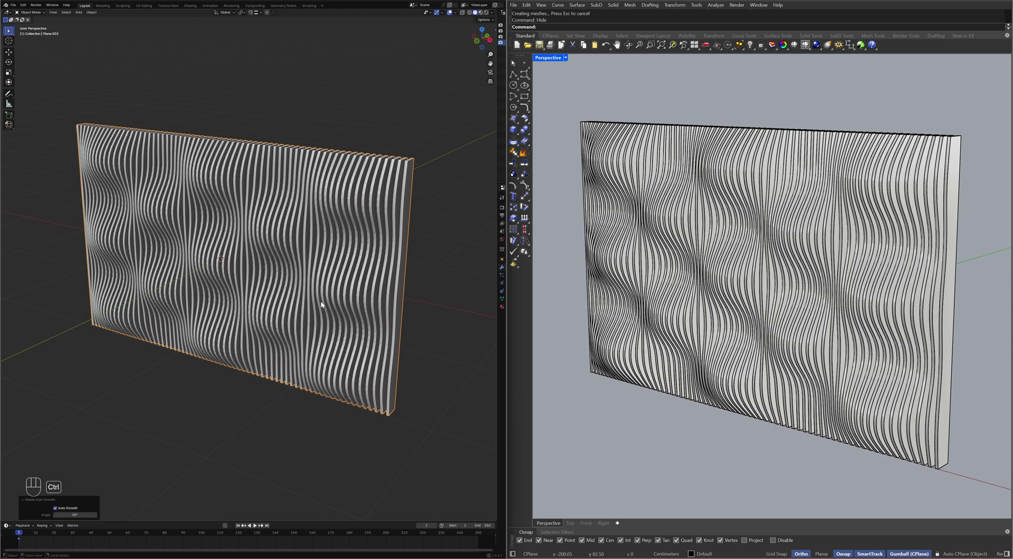
{"action": "middle_click_drag", "start_coordinate": [321, 305], "coordinate": [296, 271], "text": "ctrl"}
{"action": "left_click", "coordinate": [486, 261]}
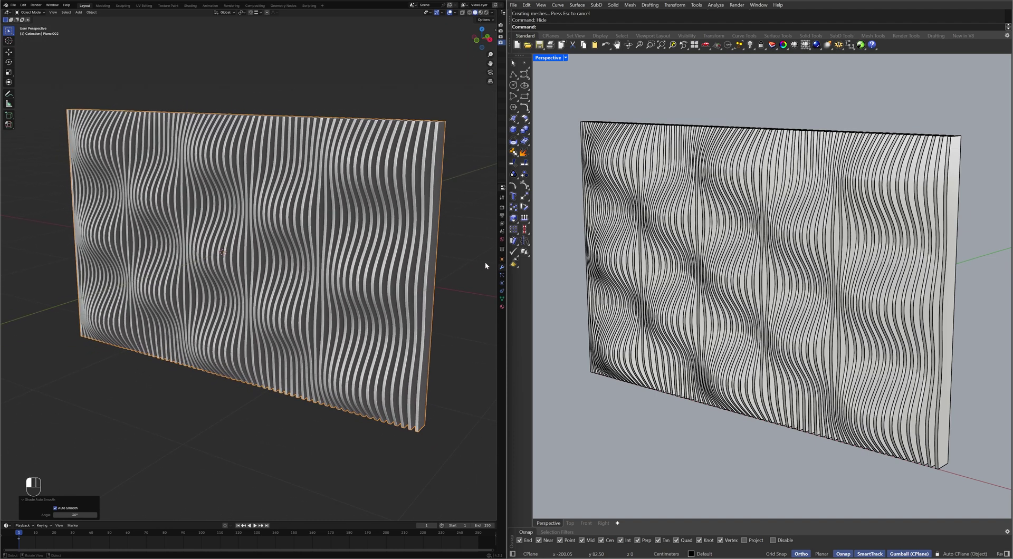
Switch Rhino's Perspective viewport to Rendered display mode
{"action": "left_click", "coordinate": [808, 47]}
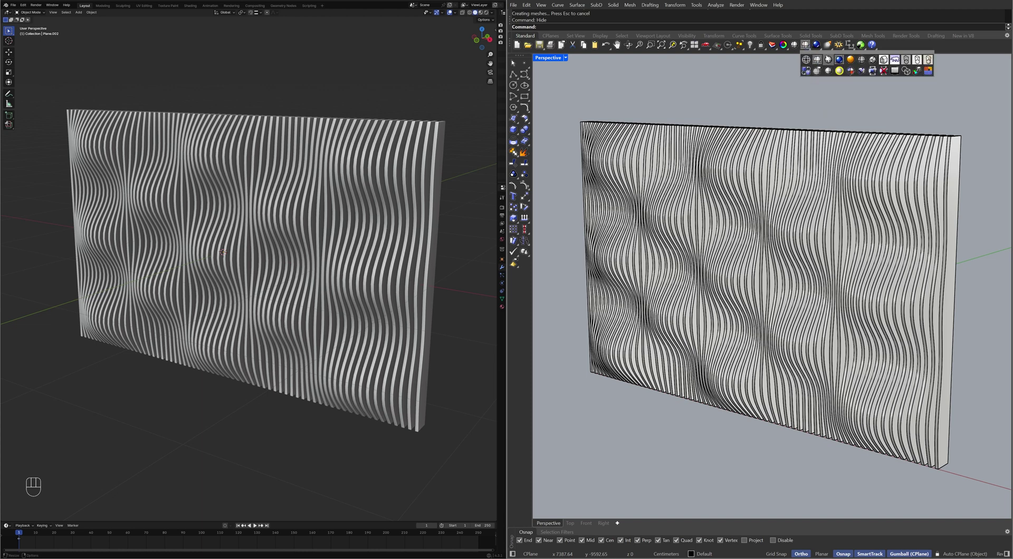
{"action": "left_click", "coordinate": [837, 60]}
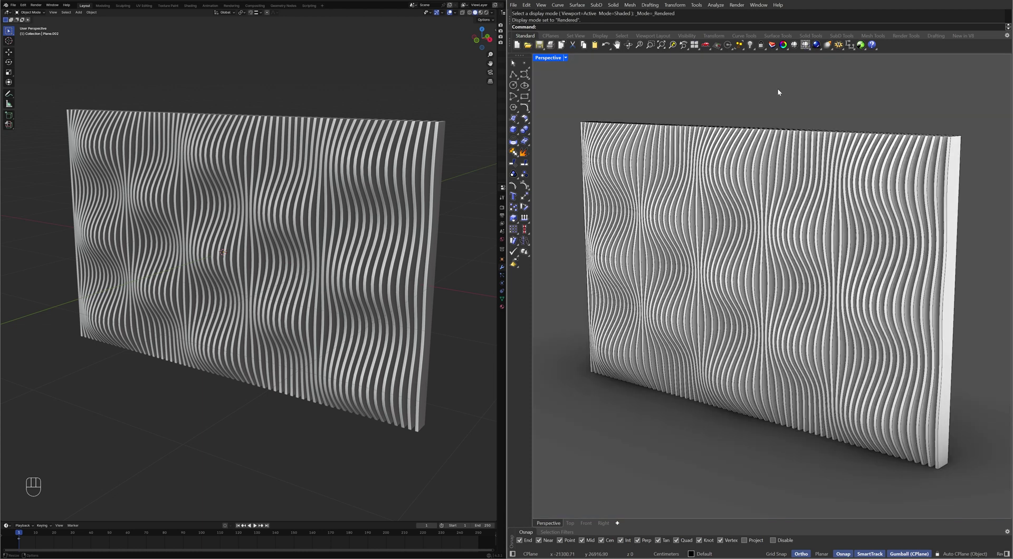